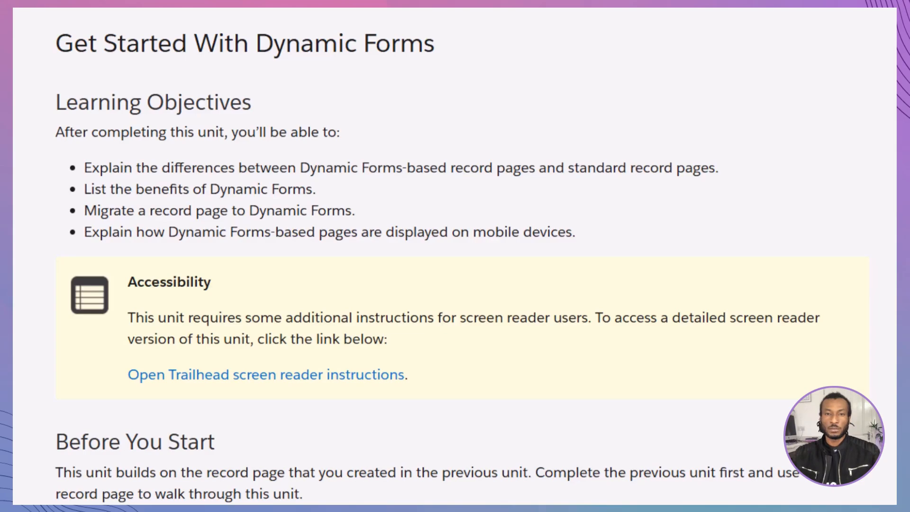
# Read through the Trailhead unit on Dynamic Forms, from the learning objectives to how Dynamic Forms works
pyautogui.scroll(-1, 455, 256)
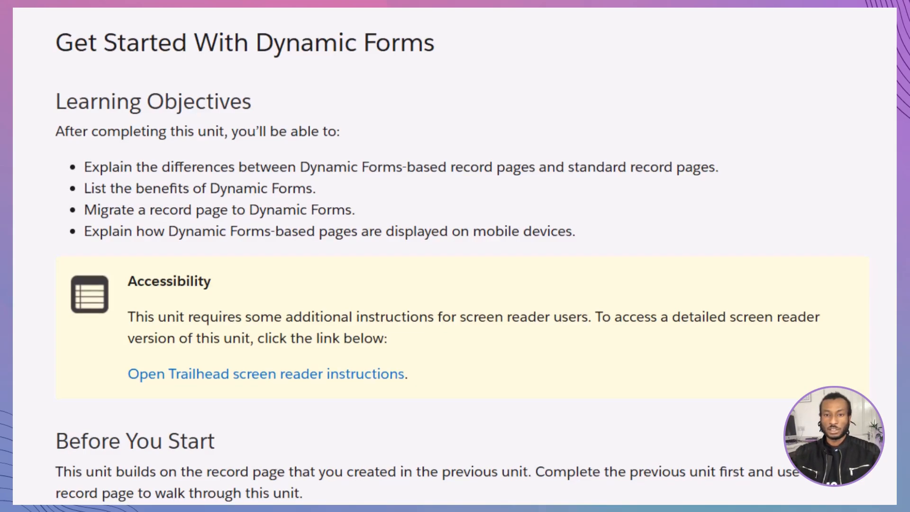
pyautogui.scroll(-10, 456, 256)
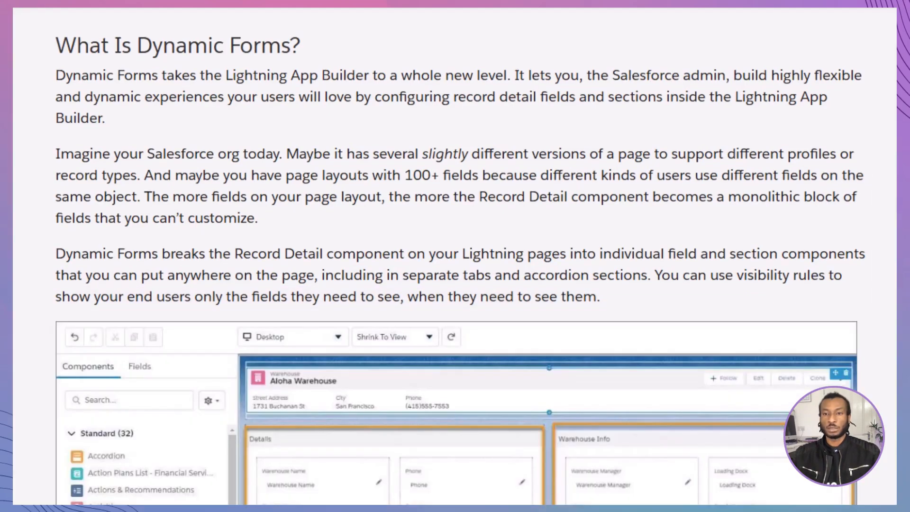
pyautogui.scroll(-14, 455, 257)
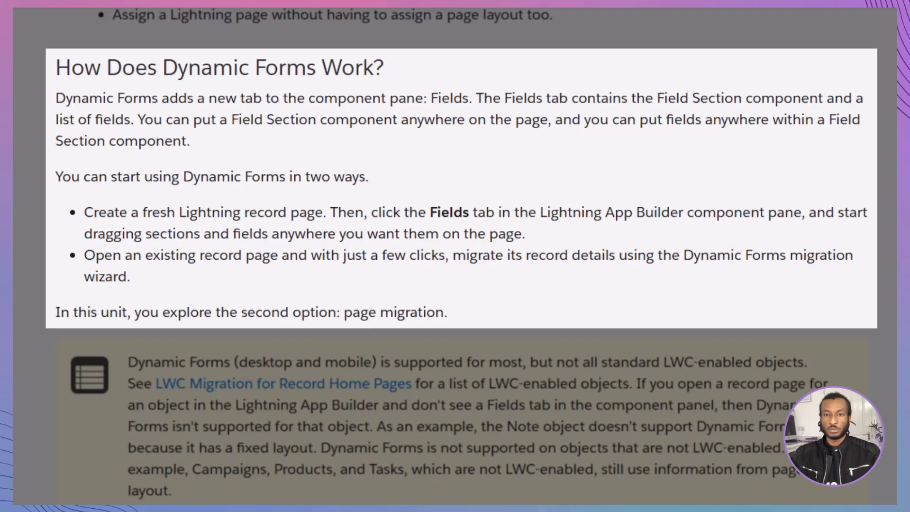
pyautogui.scroll(-6, 455, 256)
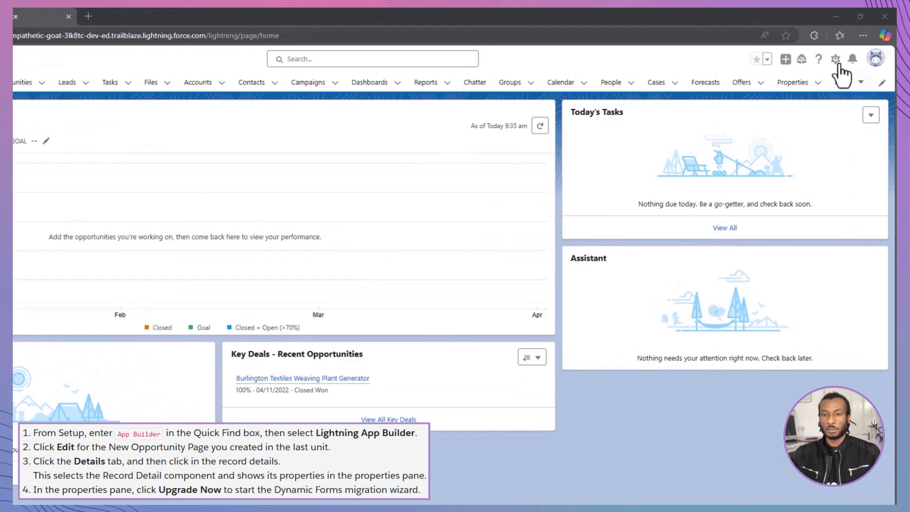
# Go to Setup, search for App Builder, and open the New Opportunity Page for editing in Lightning App Builder
pyautogui.click(838, 62)
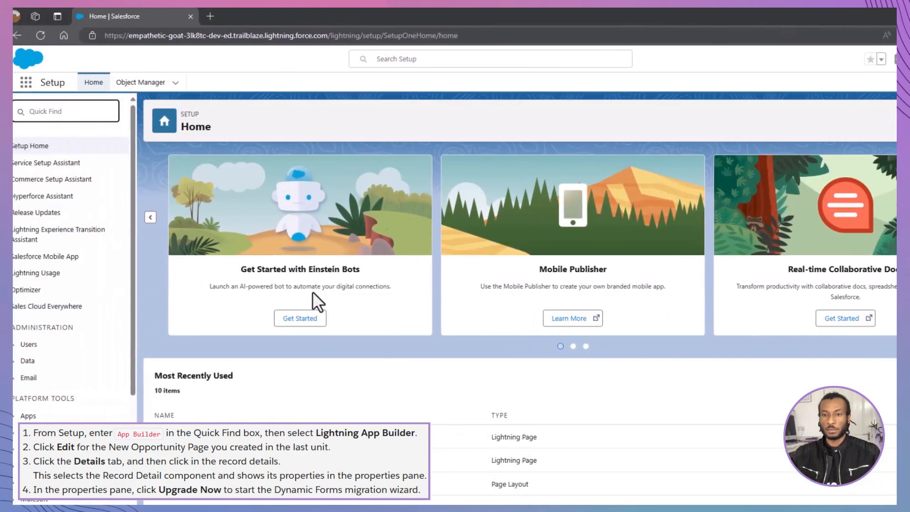
pyautogui.write('App Build')
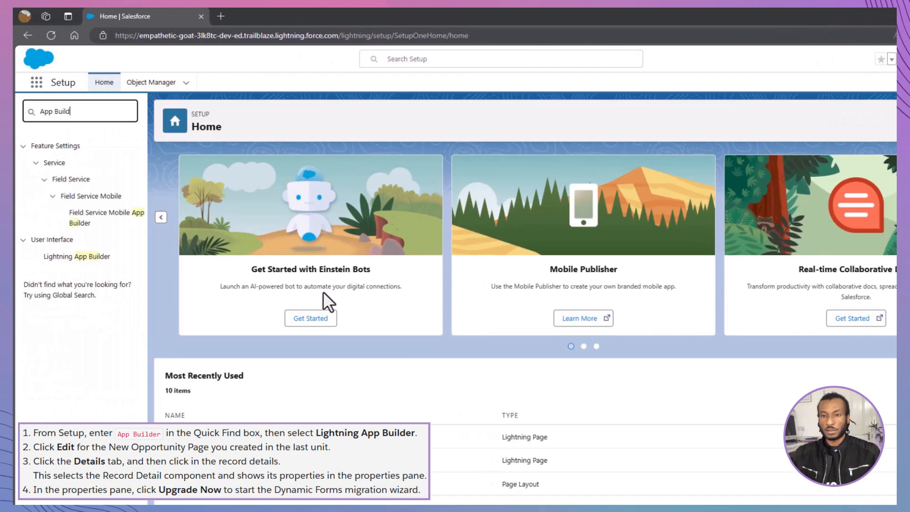
pyautogui.write('er')
pyautogui.click(75, 258)
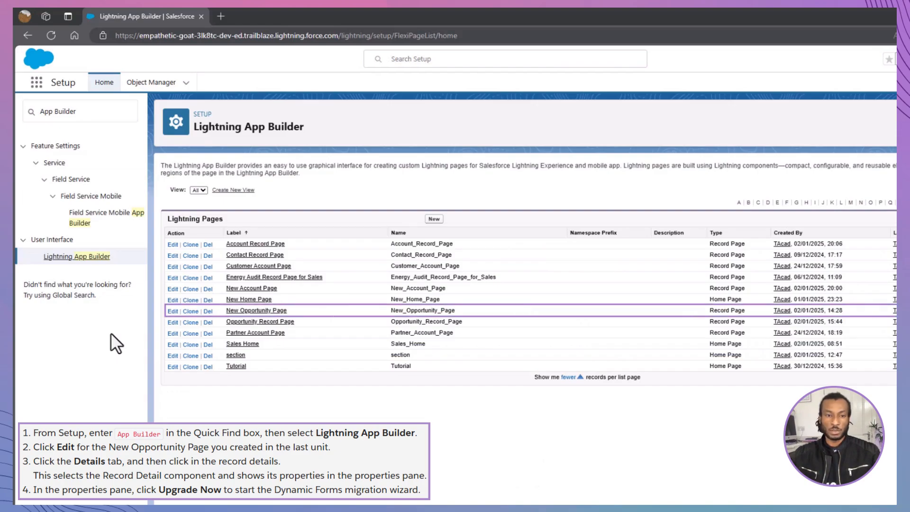
pyautogui.click(172, 311)
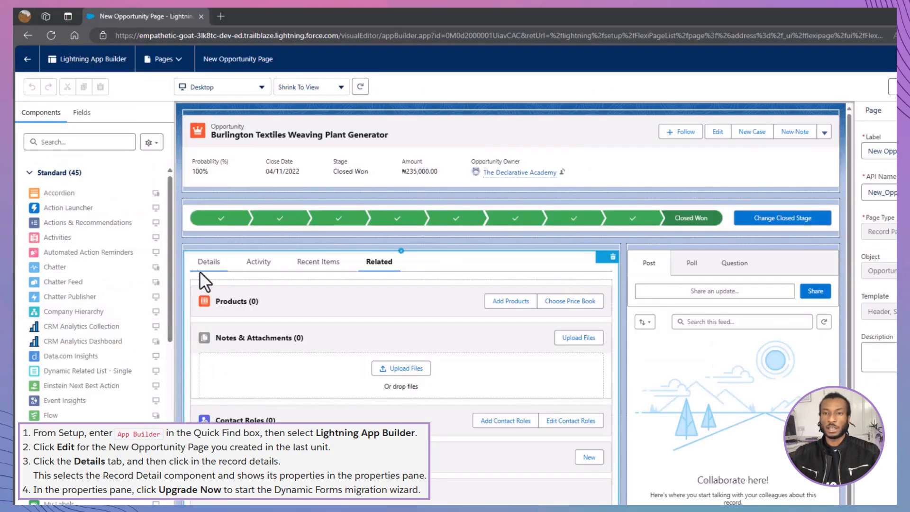
# Upgrade the Details tab's record detail to Dynamic Forms with Opportunity Layout as the source, and cancel saving without required fields
pyautogui.click(203, 269)
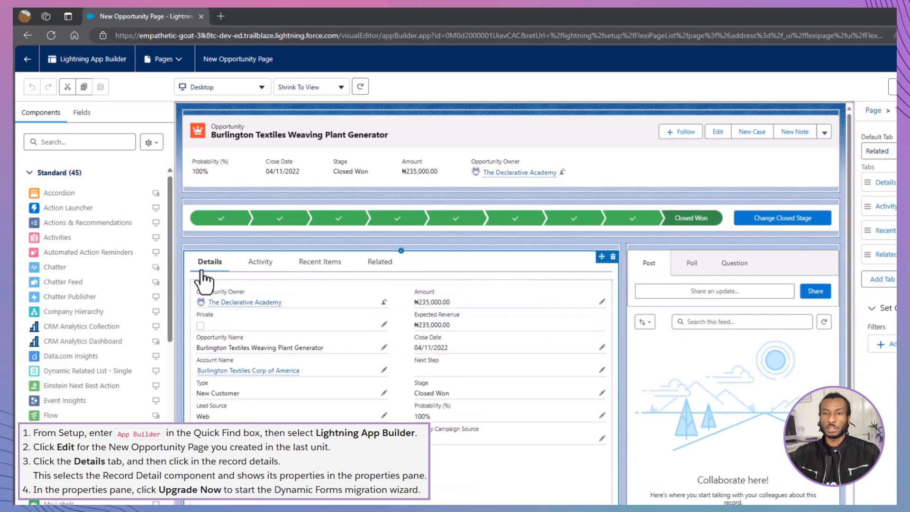
pyautogui.click(231, 306)
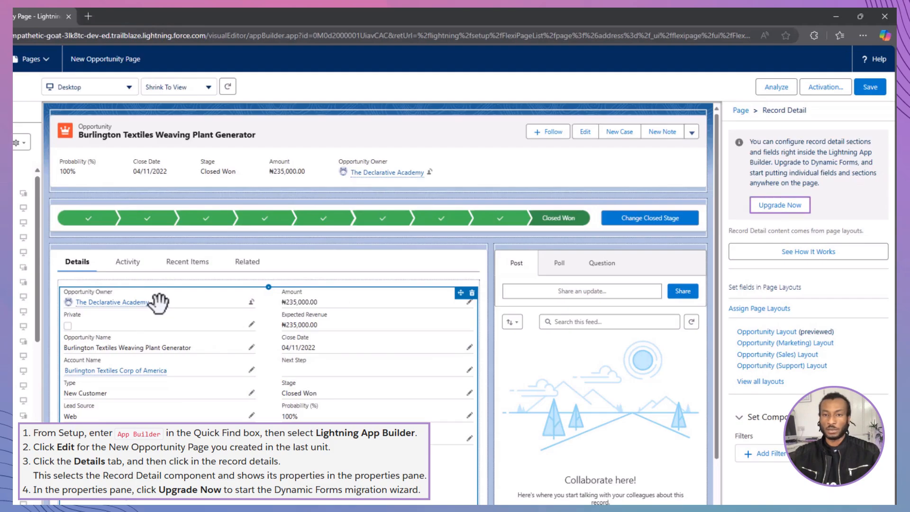
pyautogui.click(768, 206)
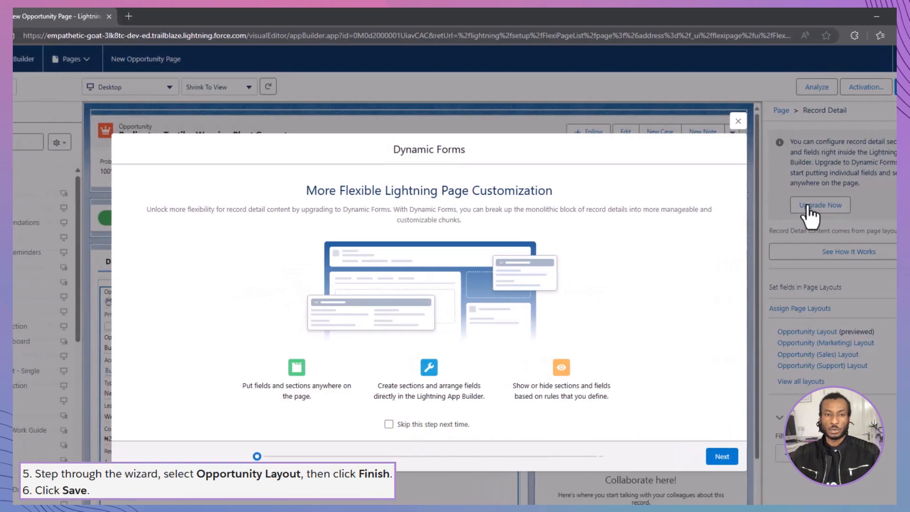
pyautogui.click(733, 457)
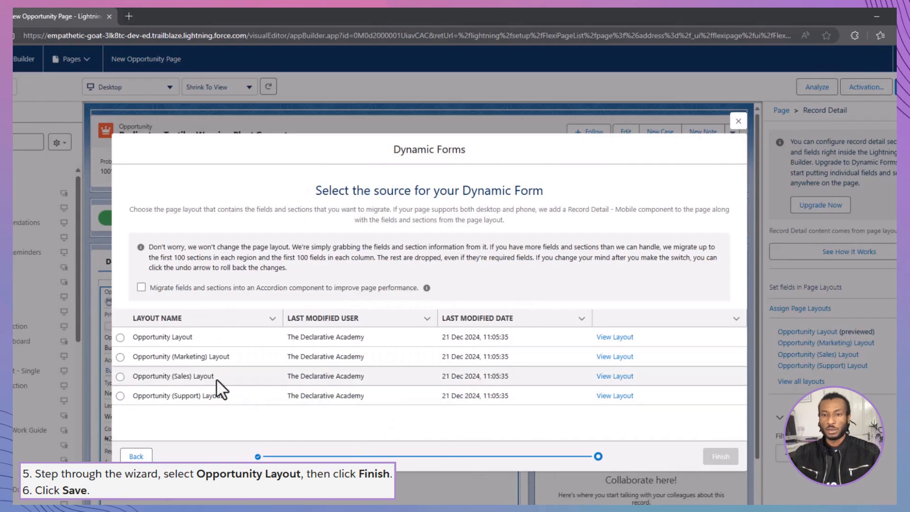
pyautogui.click(121, 338)
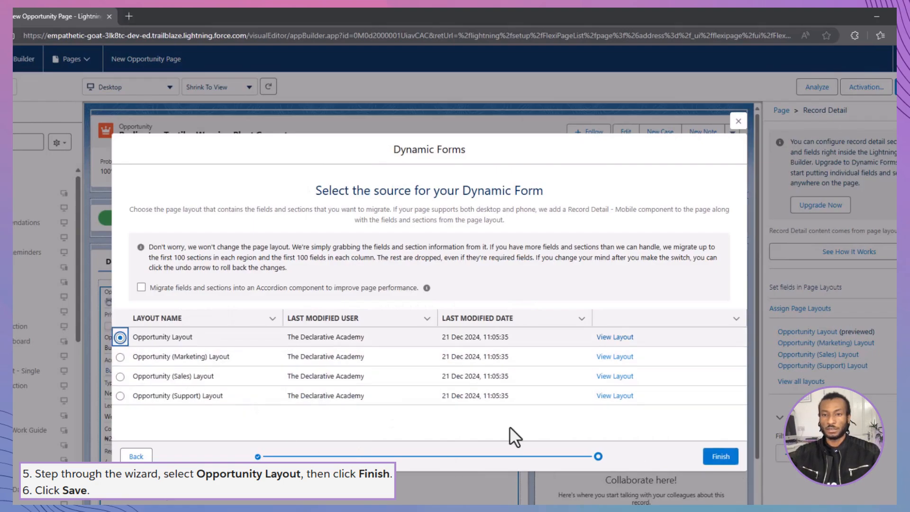
pyautogui.click(718, 454)
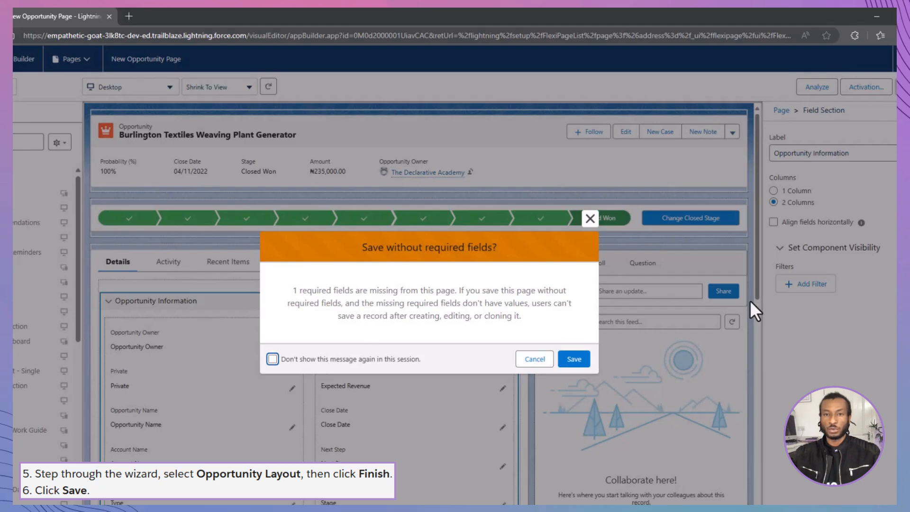
pyautogui.click(535, 360)
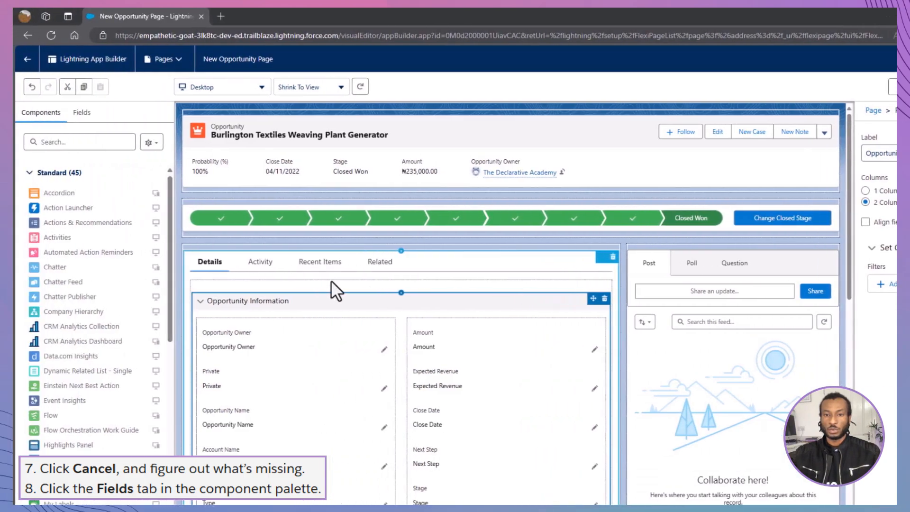
# Add the Forecast Category field between Expected Revenue and Close Date in the Opportunity Information section and save the page
pyautogui.click(85, 116)
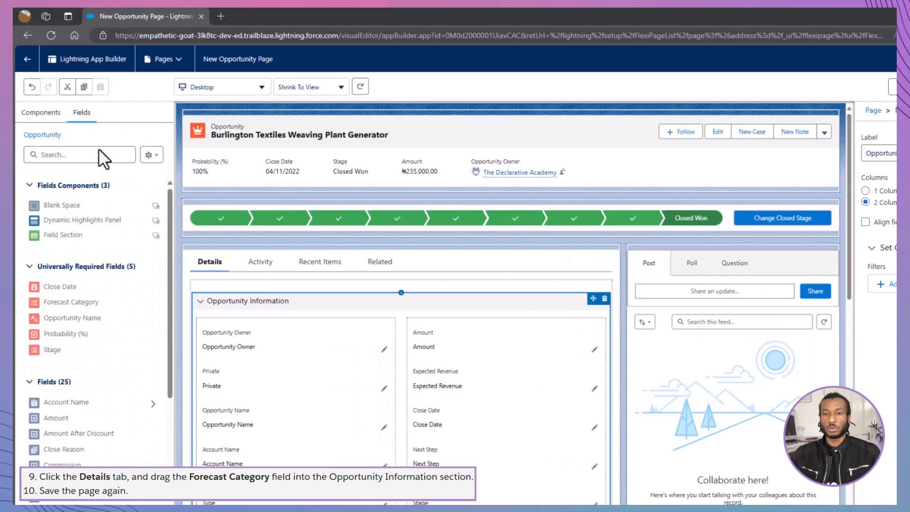
pyautogui.moveTo(66, 304); pyautogui.dragTo(446, 404)
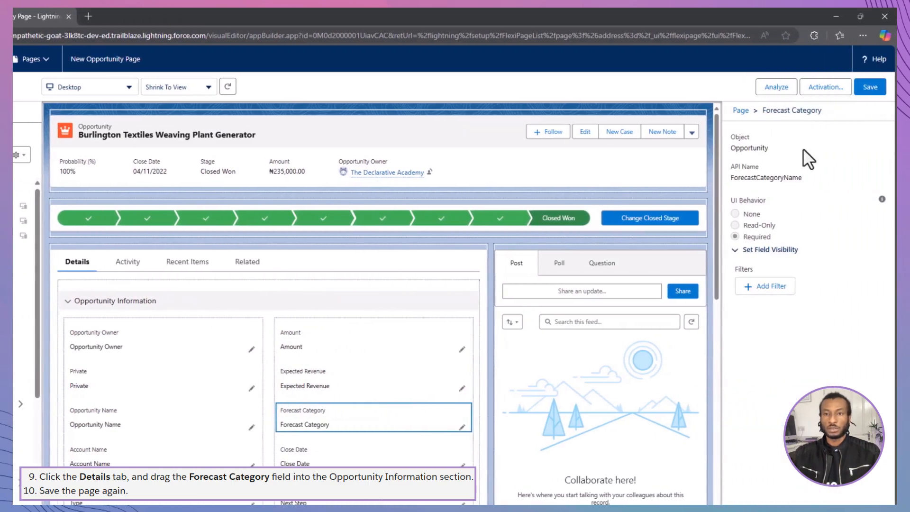
pyautogui.click(868, 88)
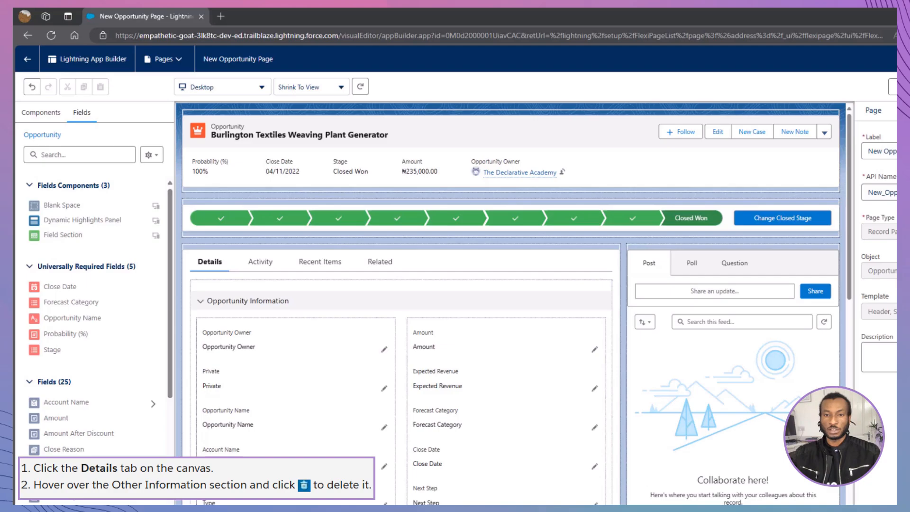
# Add a tab with the custom label More Details and place it between the Details and Activity tabs
pyautogui.click(211, 266)
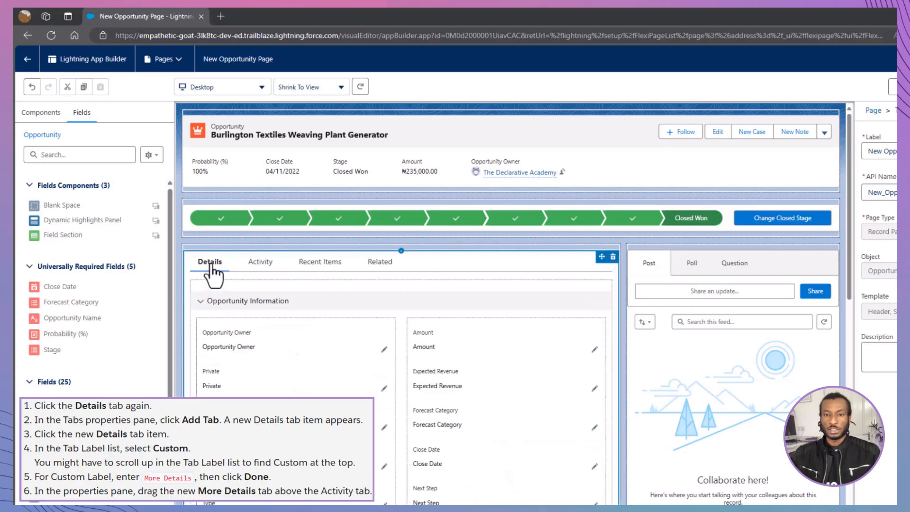
pyautogui.click(283, 331)
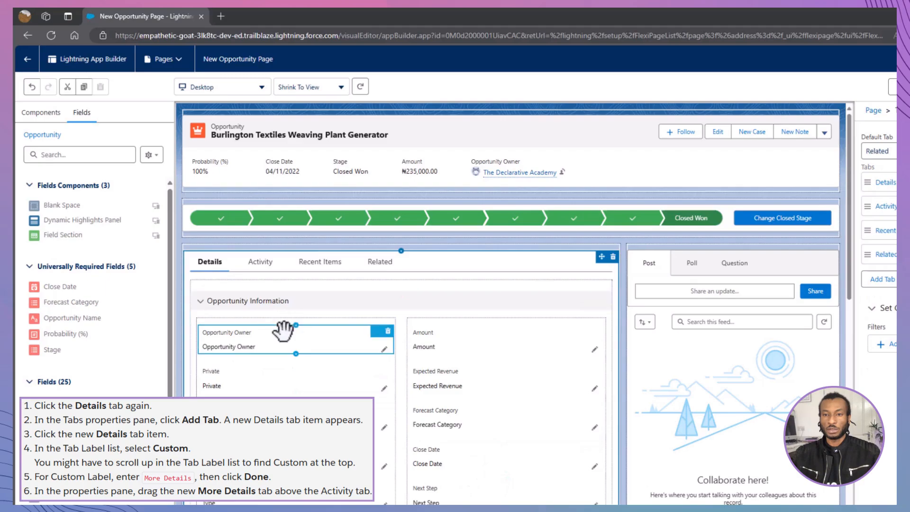
pyautogui.scroll(-4, 283, 331)
pyautogui.scroll(-2, 284, 330)
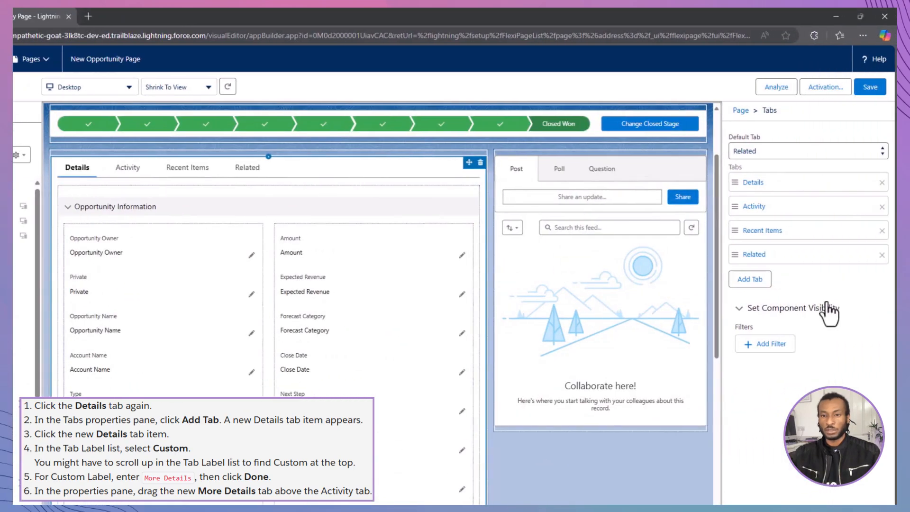
pyautogui.click(749, 279)
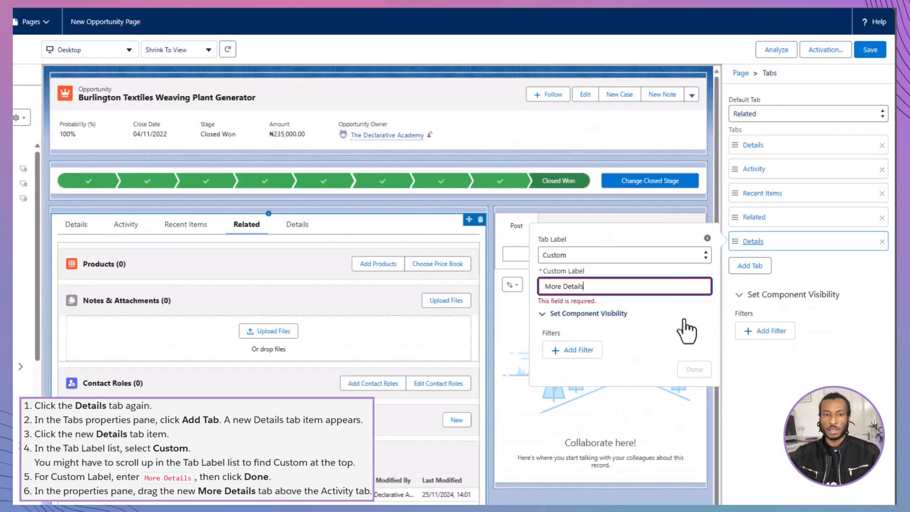
pyautogui.click(694, 359)
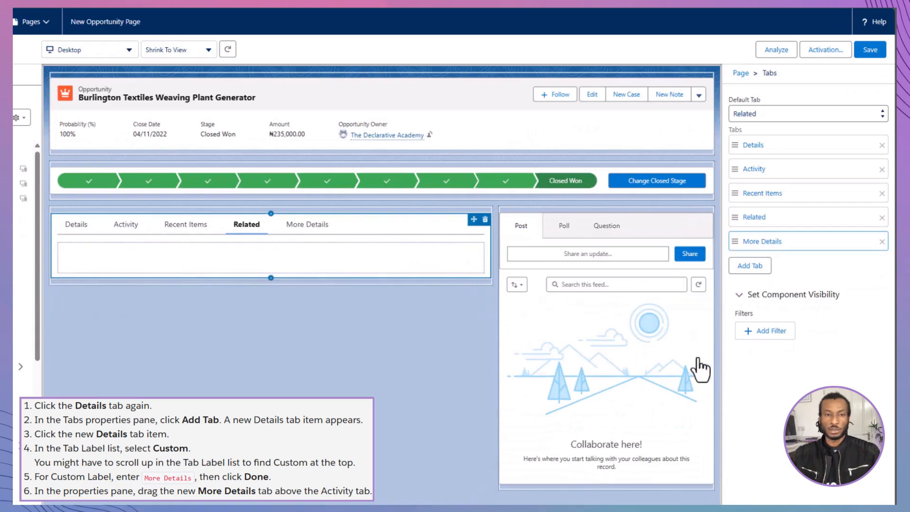
pyautogui.moveTo(748, 249); pyautogui.dragTo(736, 176)
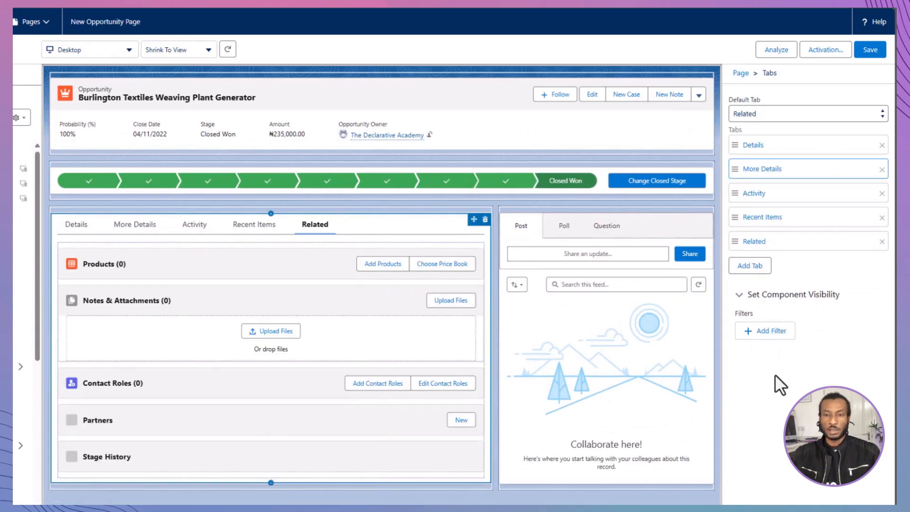
# Collapse the Opportunity Information section and move the Additional Information section to the More Details tab
pyautogui.click(77, 225)
pyautogui.click(69, 264)
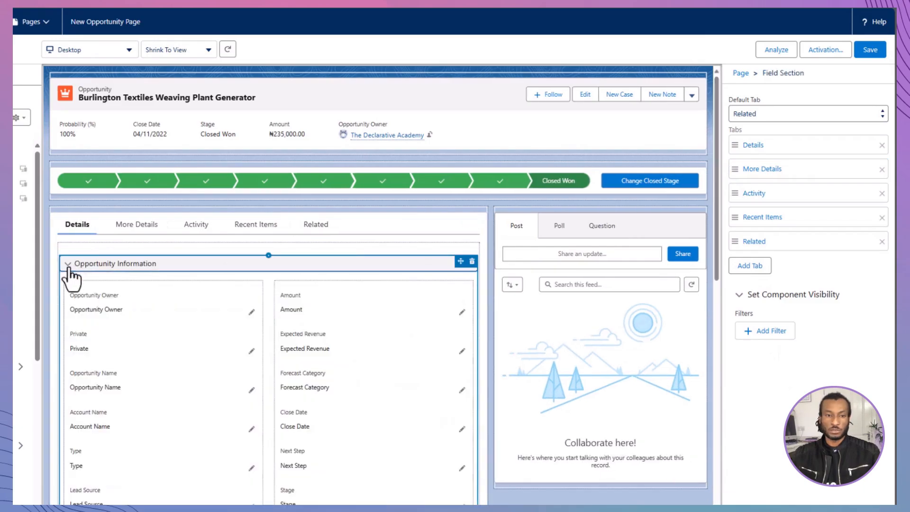
pyautogui.moveTo(421, 286); pyautogui.dragTo(135, 254)
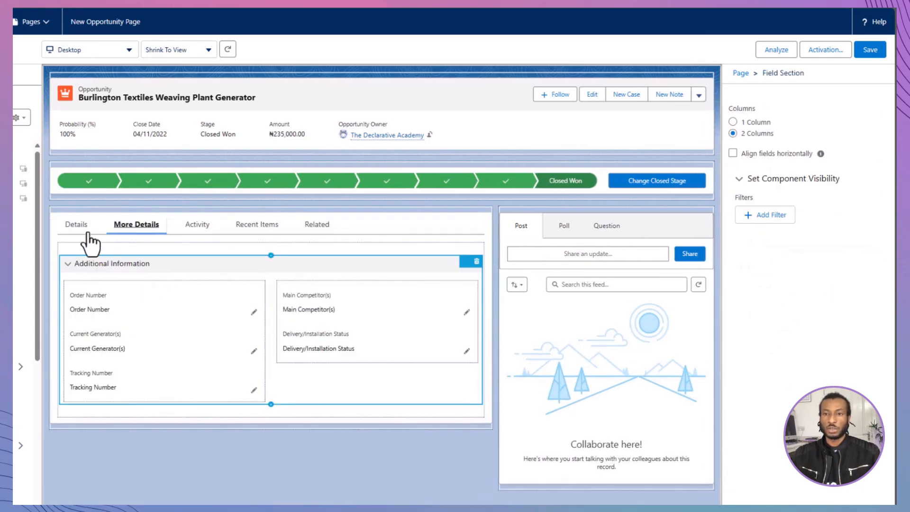
# Place the Description Information section below the Tabs component and move Tracking Number under Delivery/Installation Status on the More Details tab
pyautogui.click(83, 227)
pyautogui.moveTo(75, 374); pyautogui.dragTo(267, 410)
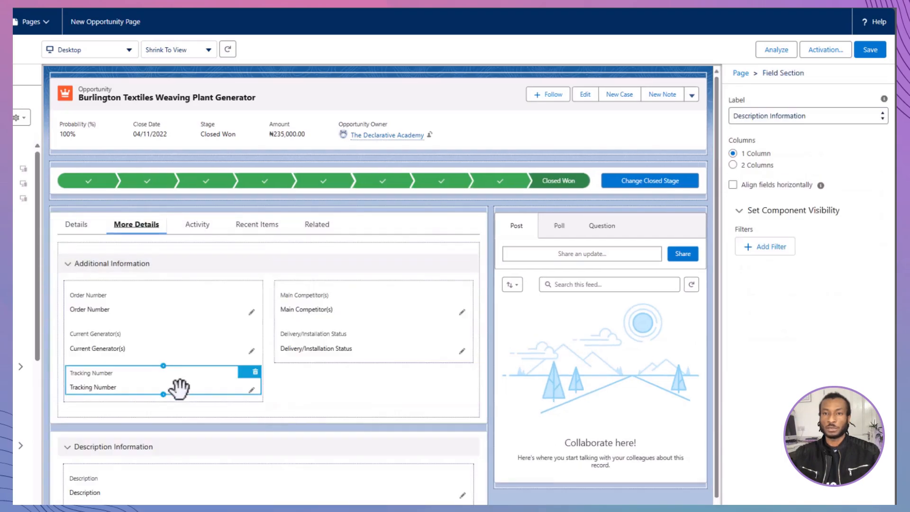
pyautogui.moveTo(179, 386); pyautogui.dragTo(351, 375)
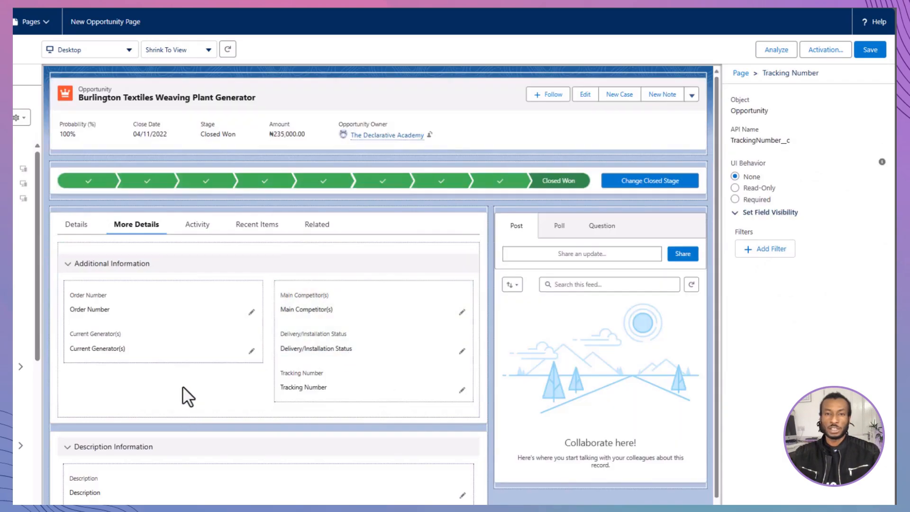
# Change the Description Information section's label to a custom label reading Description
pyautogui.scroll(-1, 183, 389)
pyautogui.click(177, 414)
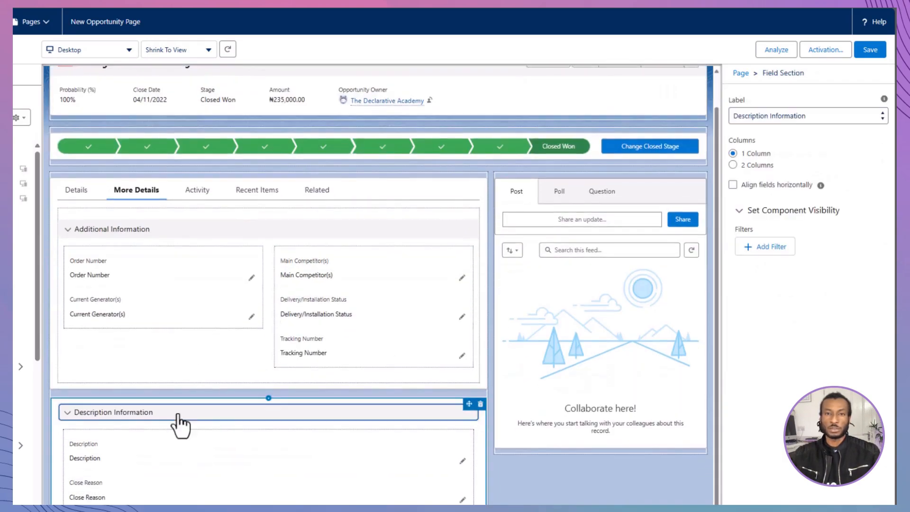
pyautogui.click(813, 114)
pyautogui.moveTo(885, 206); pyautogui.dragTo(884, 138)
pyautogui.click(834, 134)
pyautogui.click(836, 152)
pyautogui.press('BackSpace')
pyautogui.press('BackSpace')
pyautogui.press('BackSpace')
pyautogui.press('BackSpace')
pyautogui.press('BackSpace')
pyautogui.press('BackSpace')
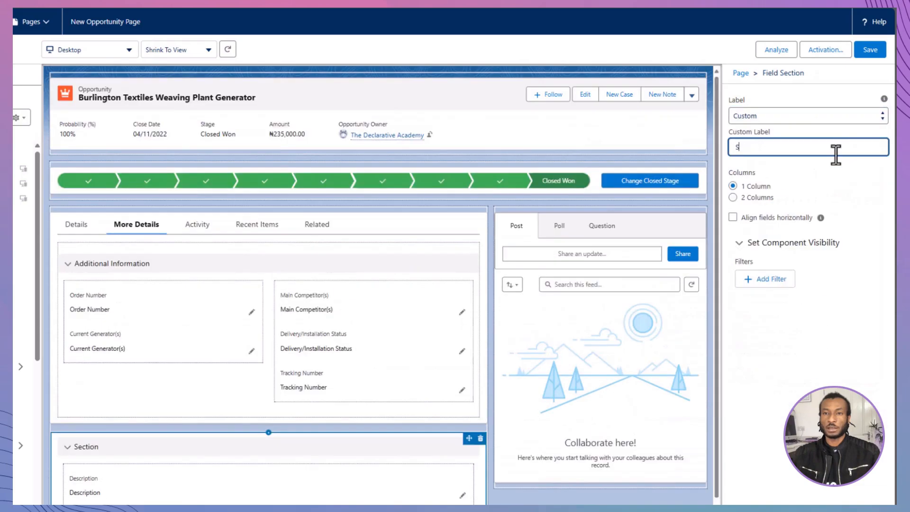
pyautogui.press('BackSpace')
pyautogui.write('Description')
pyautogui.click(836, 172)
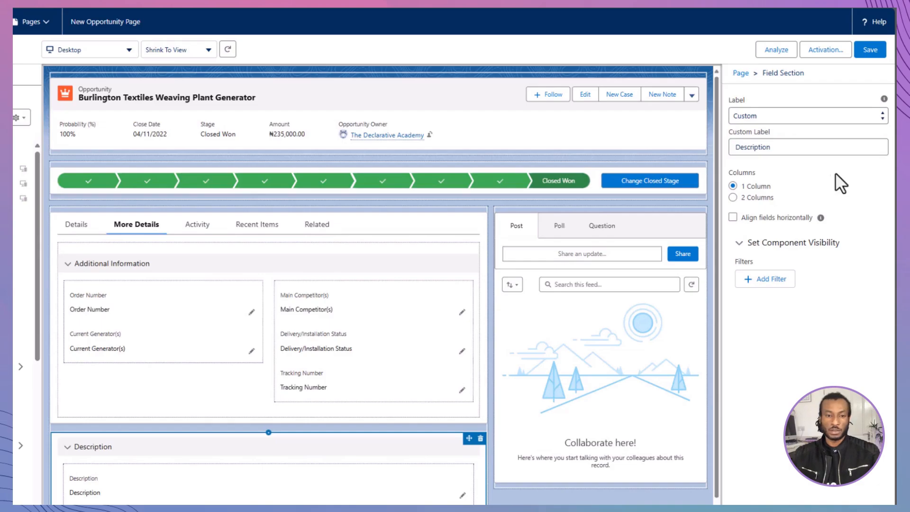
# In the Details tab's Opportunity Information section, delete the Primary Campaign Source field and move Stage directly above Close Date
pyautogui.click(466, 294)
pyautogui.click(86, 229)
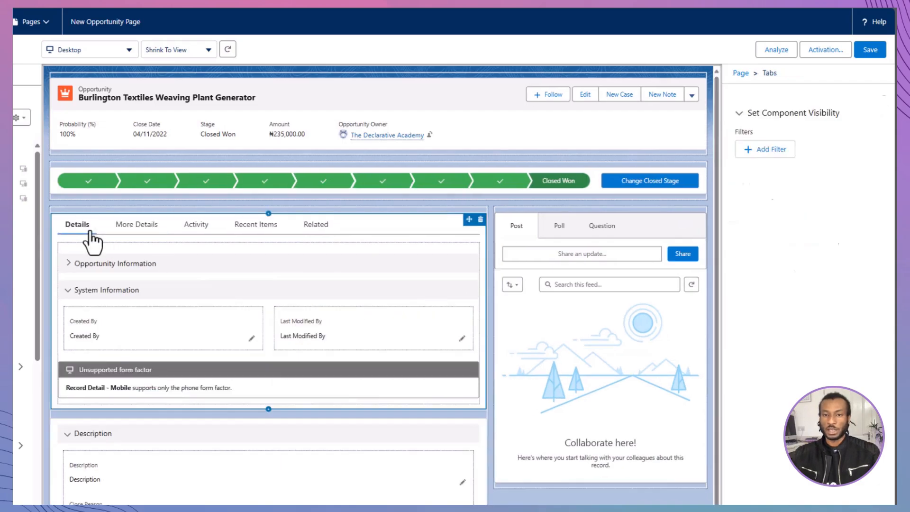
pyautogui.click(70, 266)
pyautogui.scroll(-4, 78, 280)
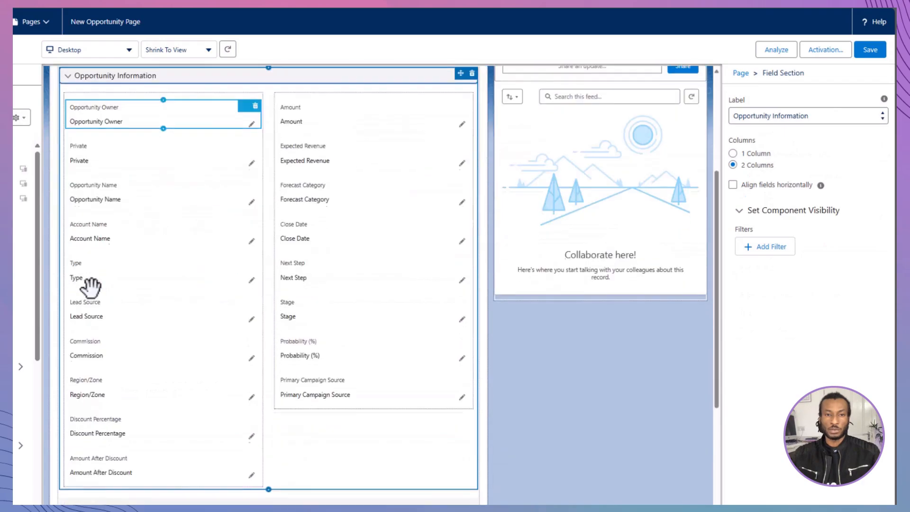
pyautogui.moveTo(464, 394); pyautogui.dragTo(469, 379)
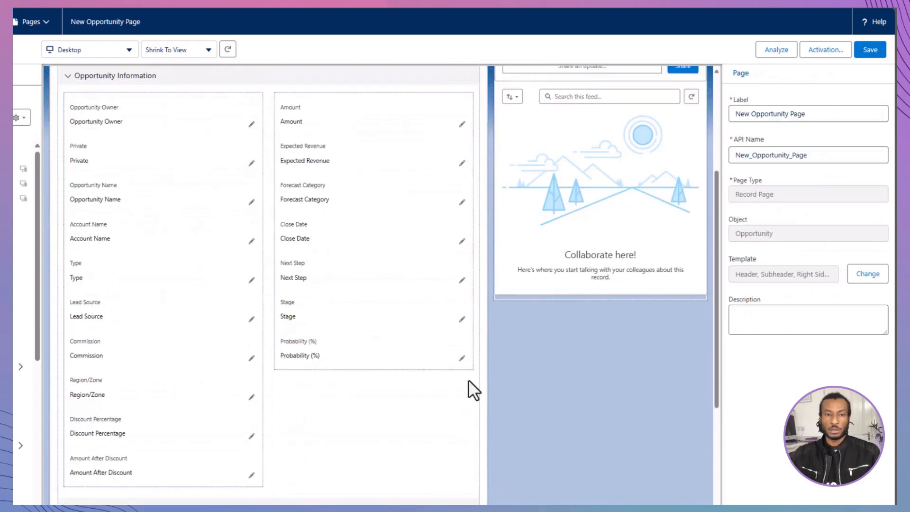
pyautogui.moveTo(455, 317); pyautogui.dragTo(360, 227)
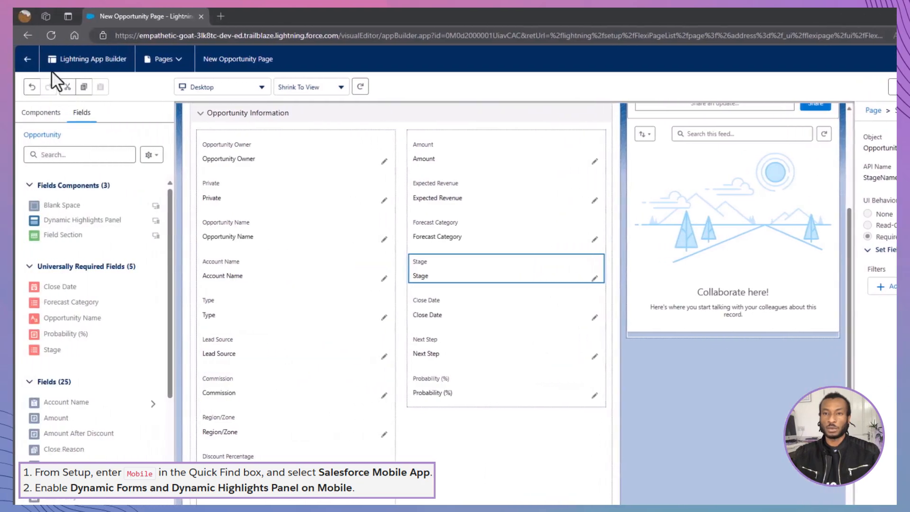
# Leave the New Opportunity Page editor and open the Salesforce Mobile App settings in Setup
pyautogui.click(27, 60)
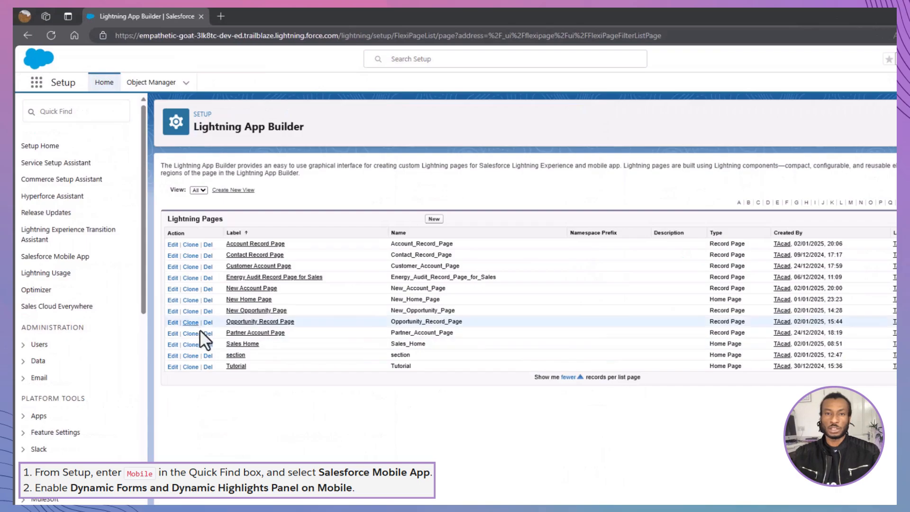
pyautogui.click(109, 123)
pyautogui.write('mobil')
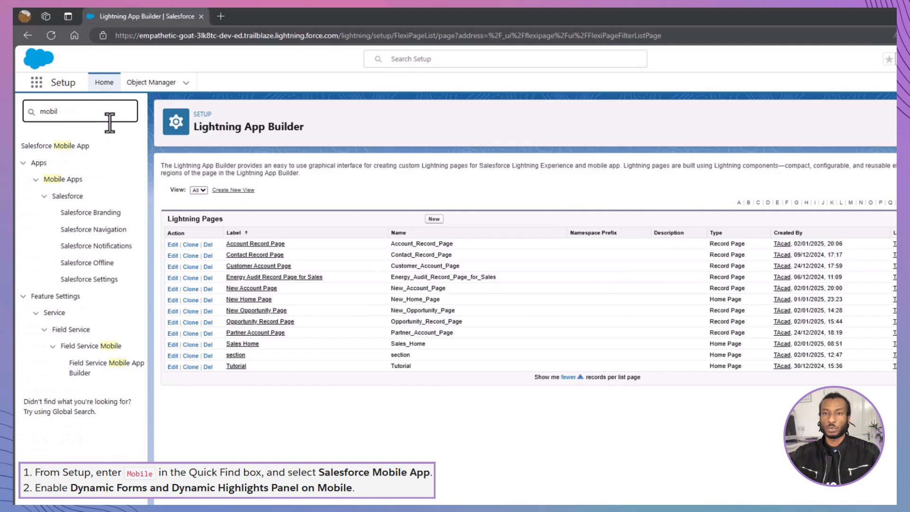
pyautogui.click(72, 147)
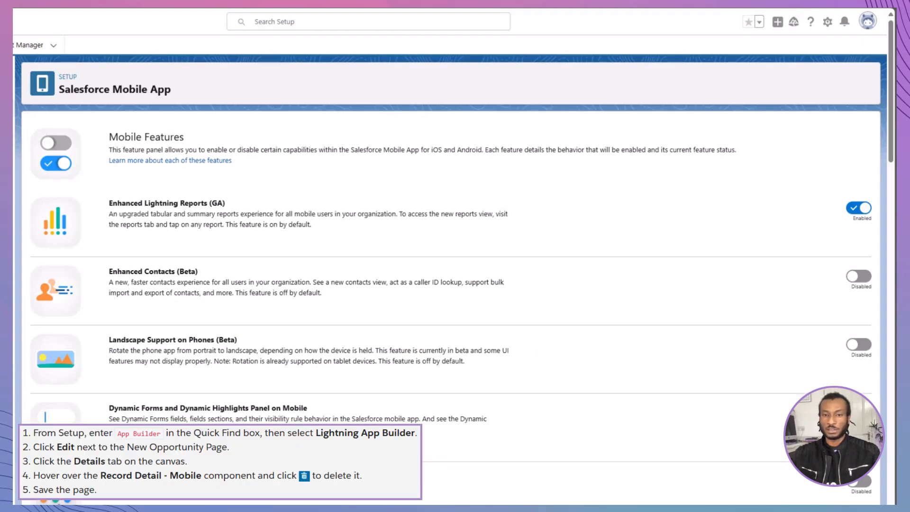
# Find Lightning App Builder in Setup, open the New Opportunity Page for editing, and show its Details tab
pyautogui.hotkey('ctrl', 'a')
pyautogui.write('app buil')
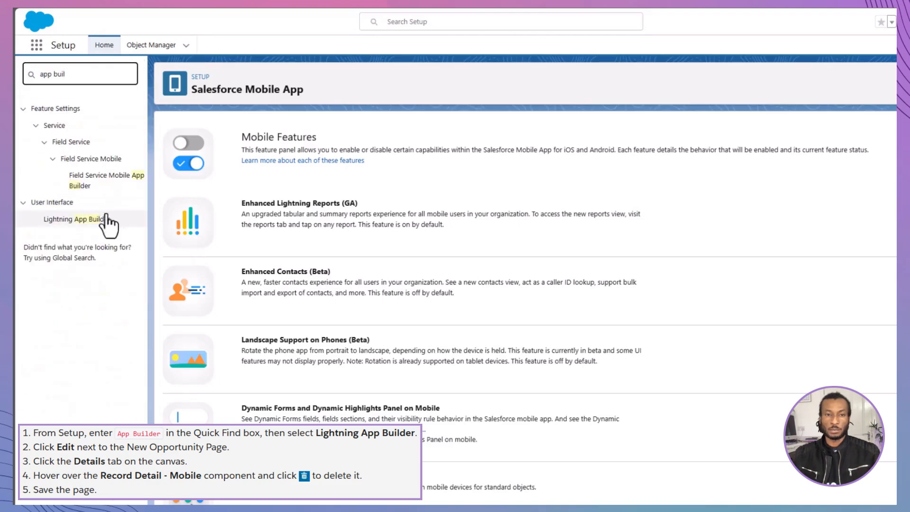
pyautogui.click(104, 220)
pyautogui.click(173, 274)
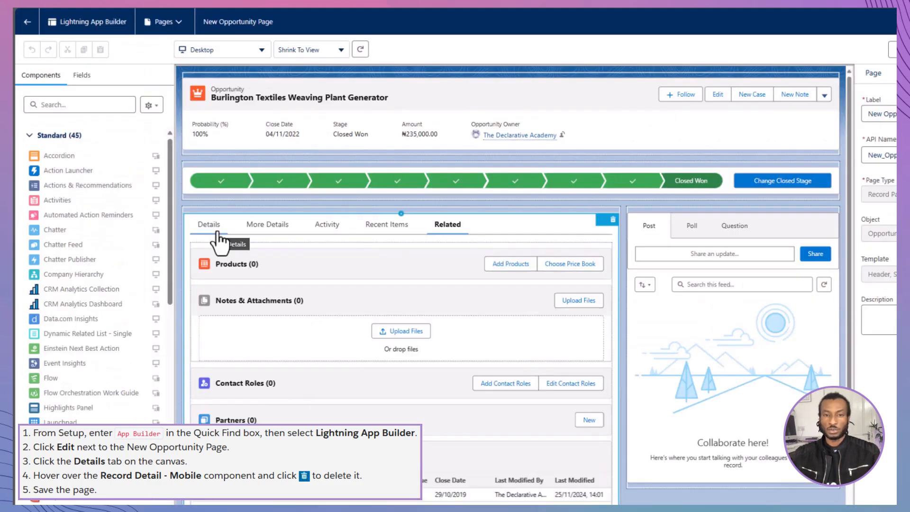
pyautogui.click(214, 237)
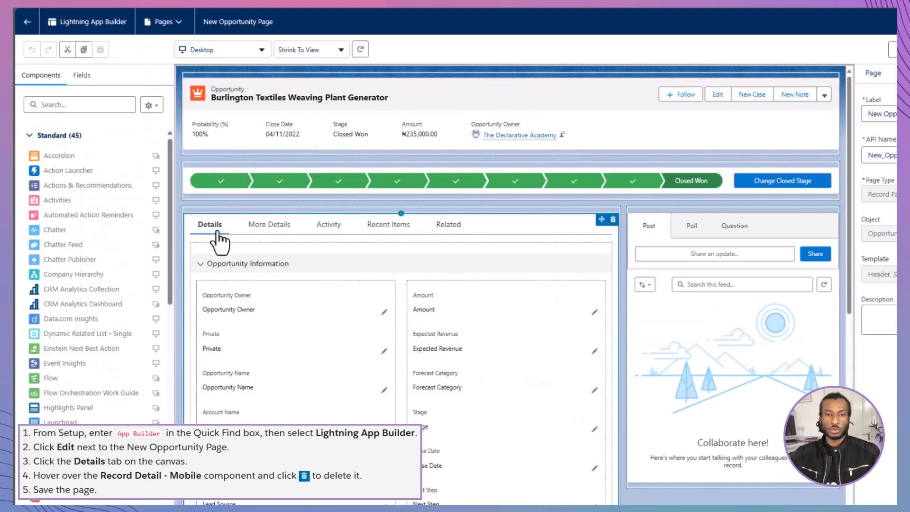
# Delete the Record Detail - Mobile component below System Information on the Details tab and save the page
pyautogui.scroll(-9, 309, 272)
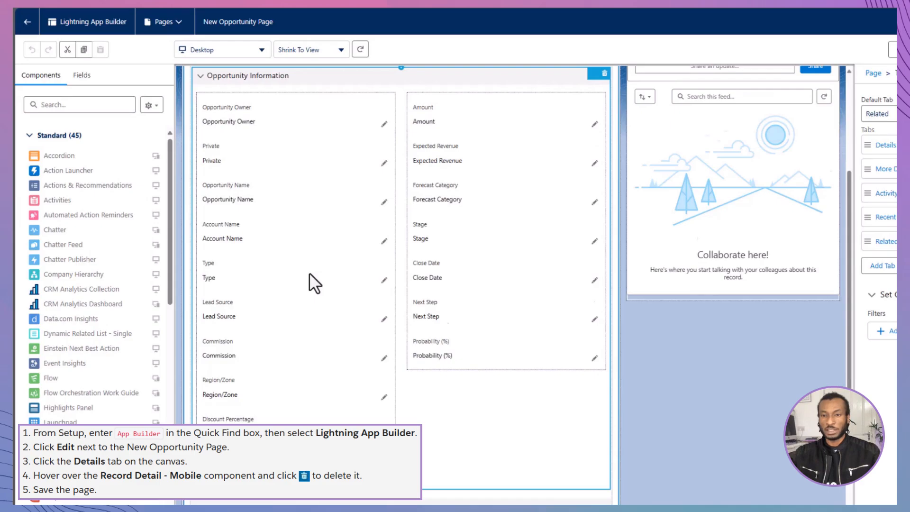
pyautogui.moveTo(564, 348)
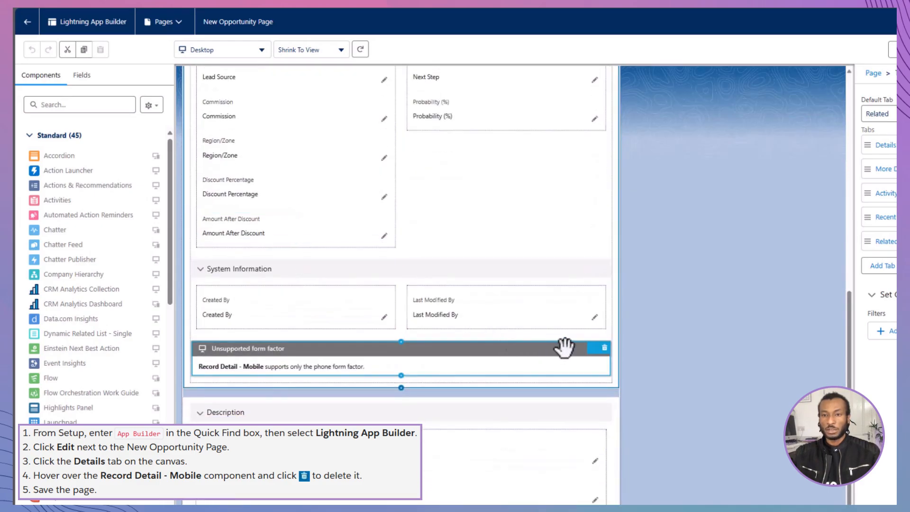
pyautogui.click(604, 347)
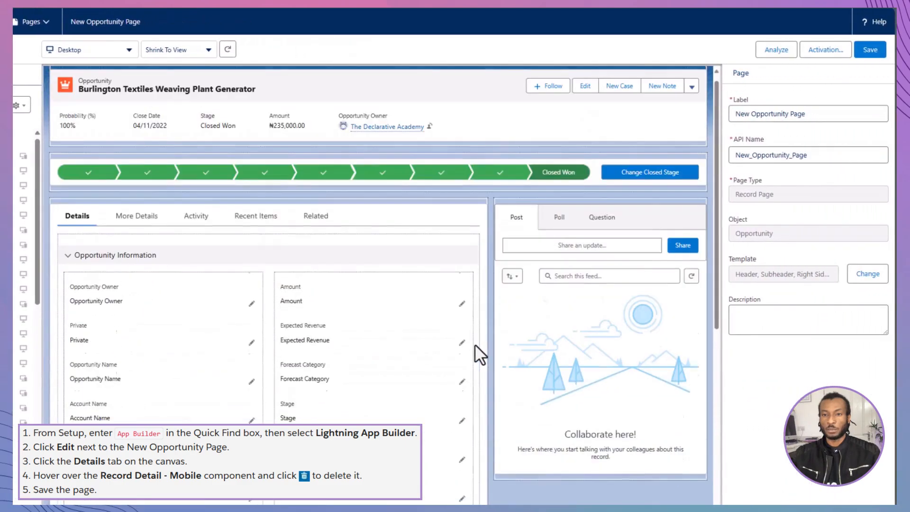
pyautogui.click(874, 47)
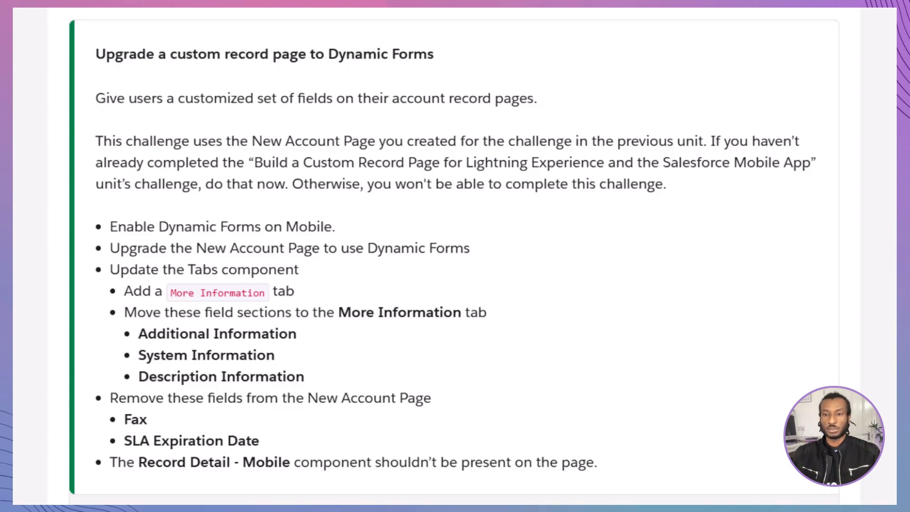
pyautogui.scroll(-3, 454, 259)
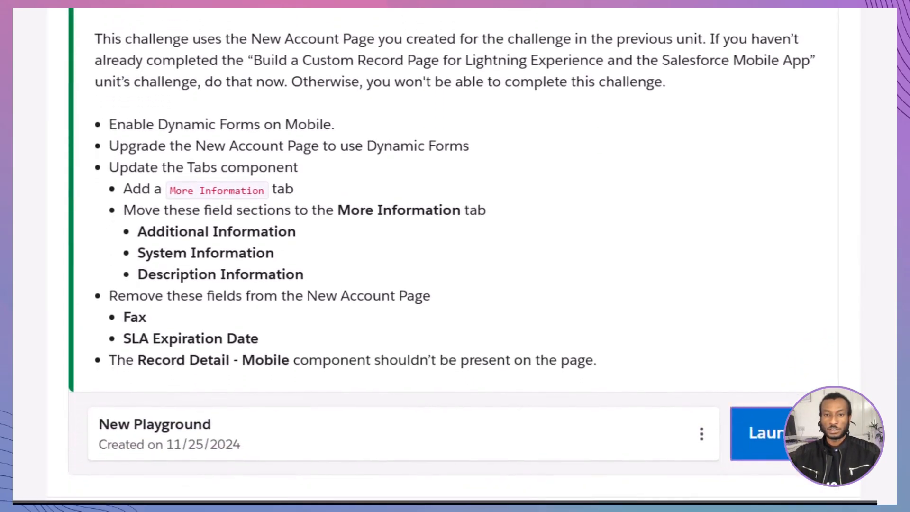
pyautogui.scroll(2, 454, 256)
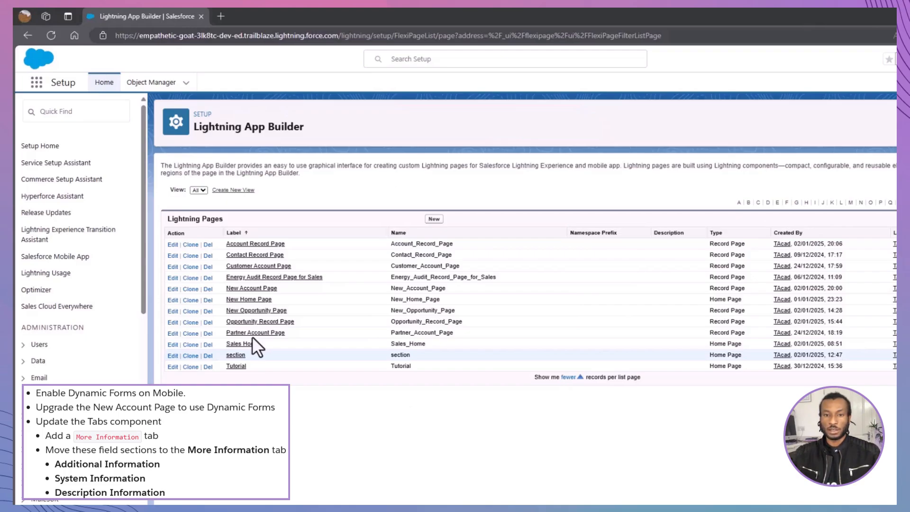
# Search Setup for the mobile options and open the Salesforce Mobile App settings
pyautogui.click(109, 123)
pyautogui.write('mobil')
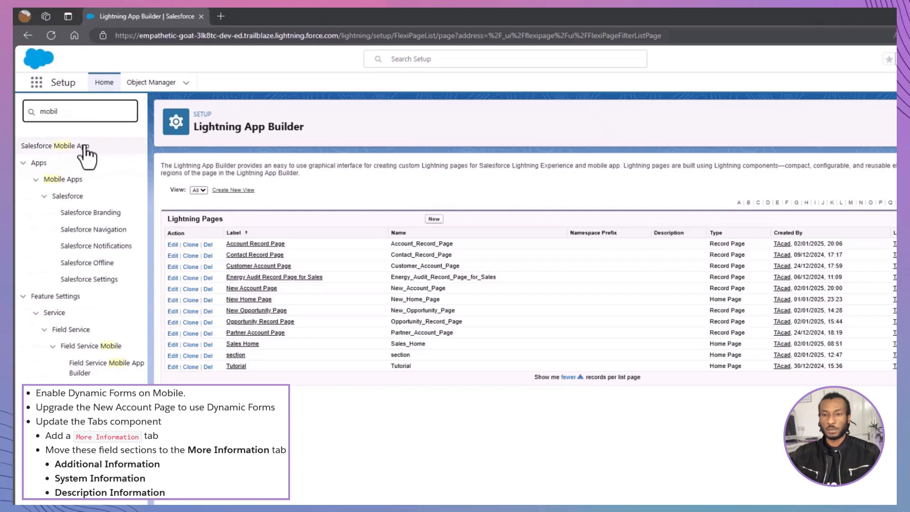
pyautogui.click(72, 147)
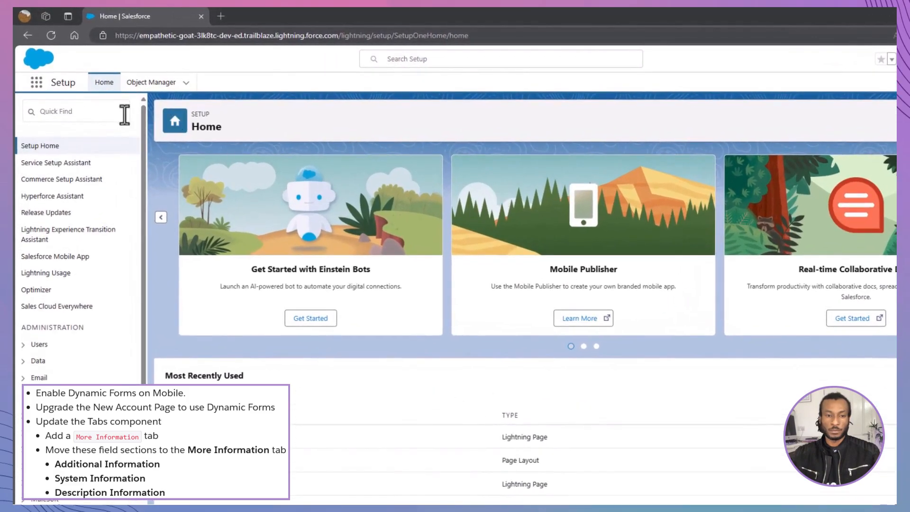
# Find Lightning App Builder in Setup and open the New Account Page for editing
pyautogui.click(114, 114)
pyautogui.write('app builder')
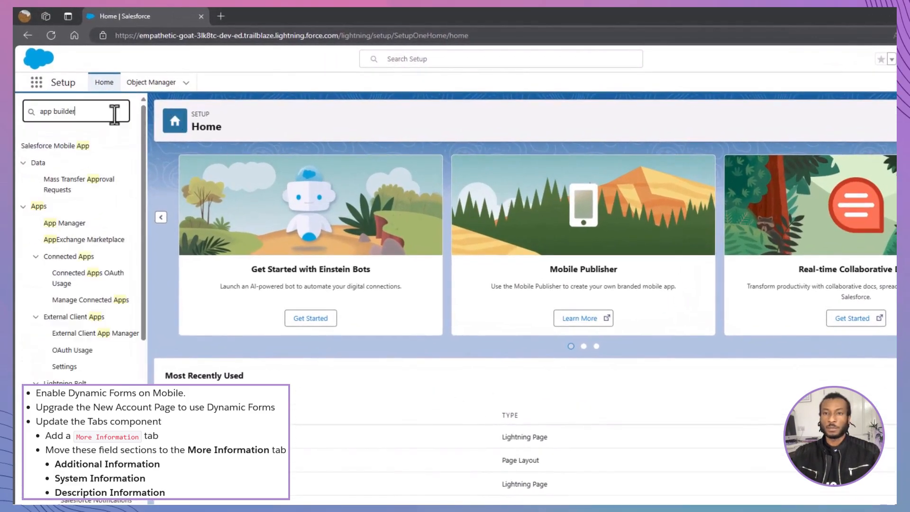
pyautogui.click(85, 259)
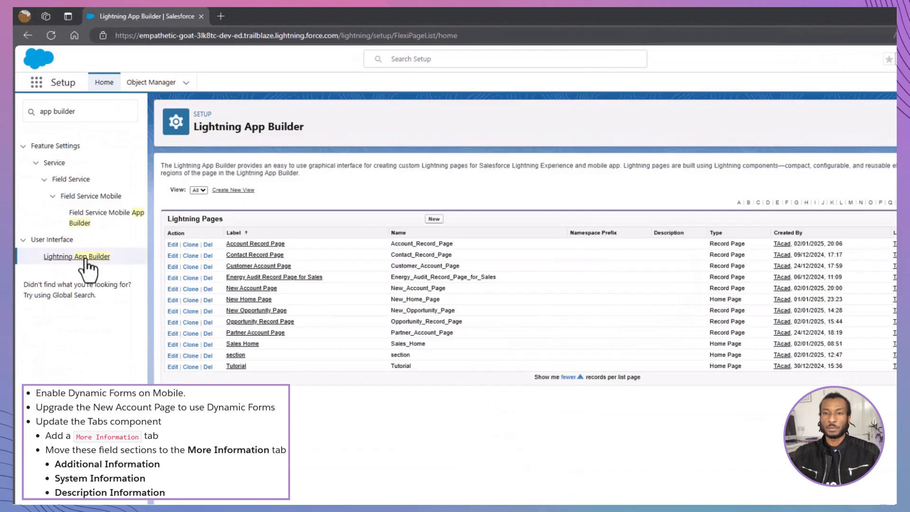
pyautogui.click(173, 290)
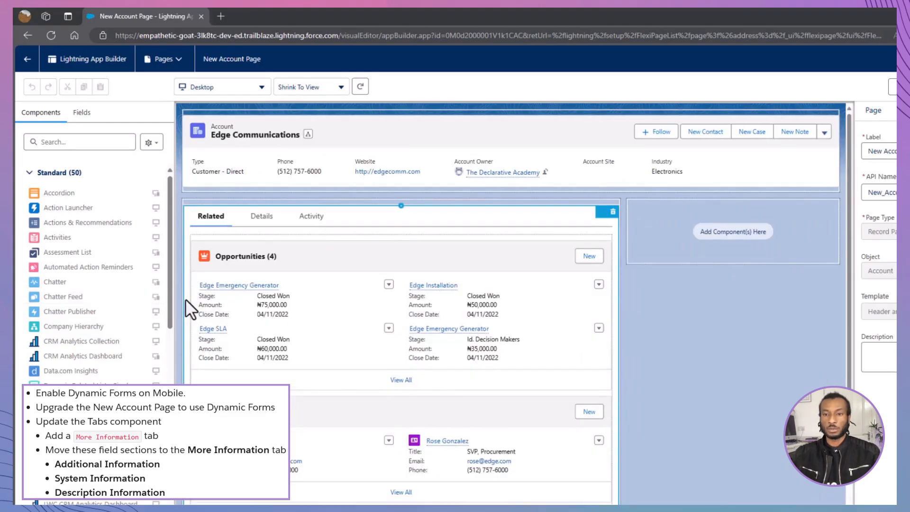
# Upgrade the Details tab's Record Detail component to Dynamic Forms using Account Layout as the source, and save the page
pyautogui.click(262, 217)
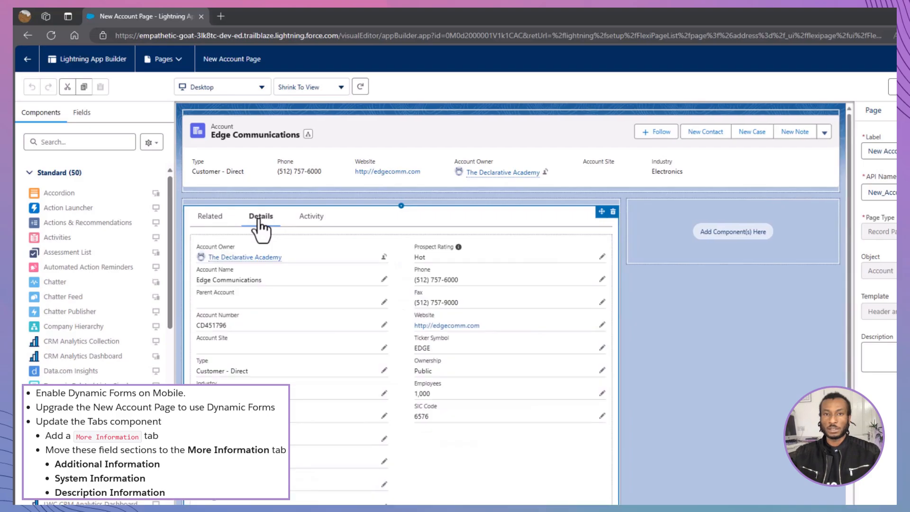
pyautogui.click(284, 245)
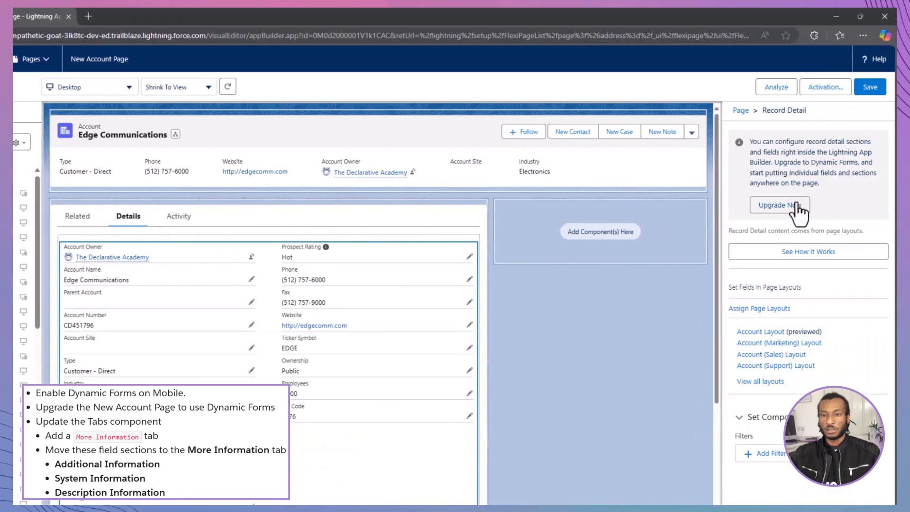
pyautogui.click(796, 205)
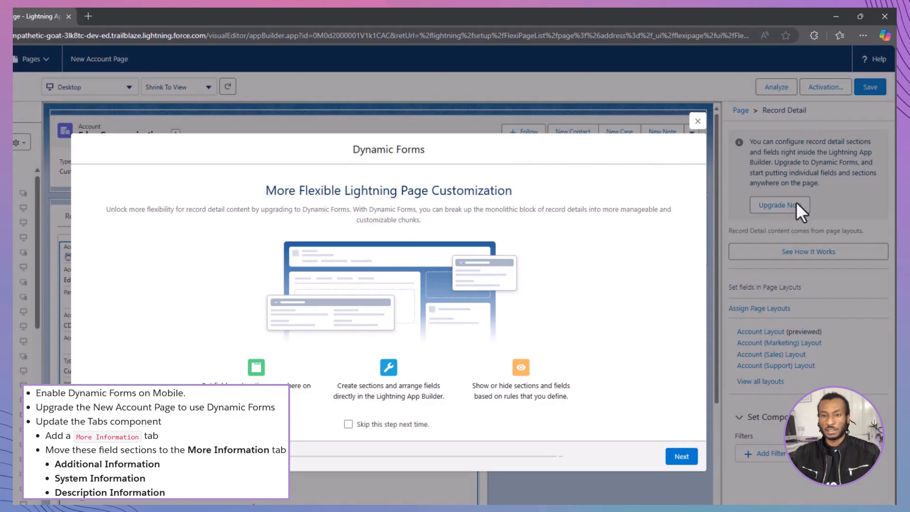
pyautogui.click(681, 456)
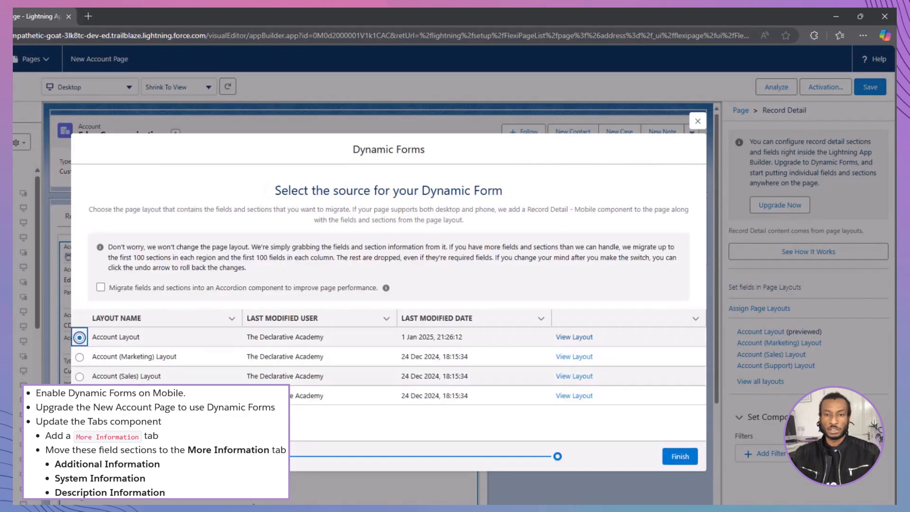
pyautogui.click(677, 458)
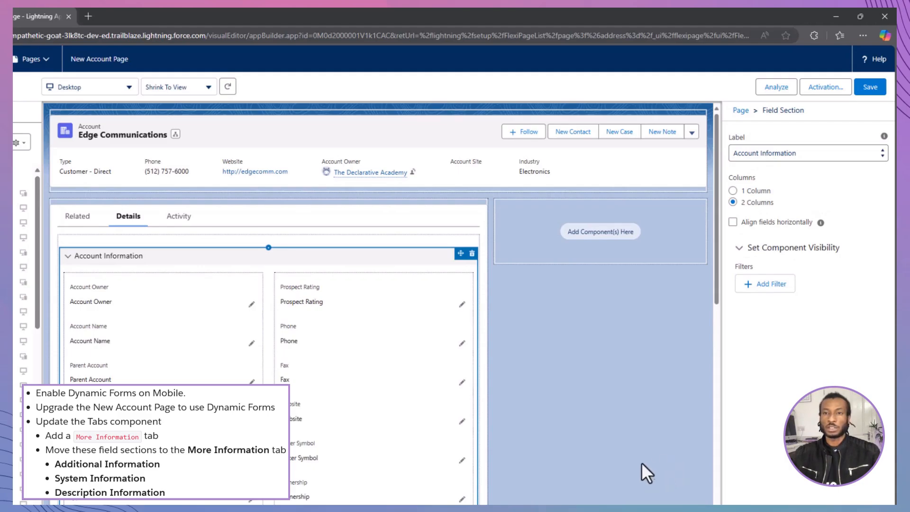
pyautogui.click(870, 87)
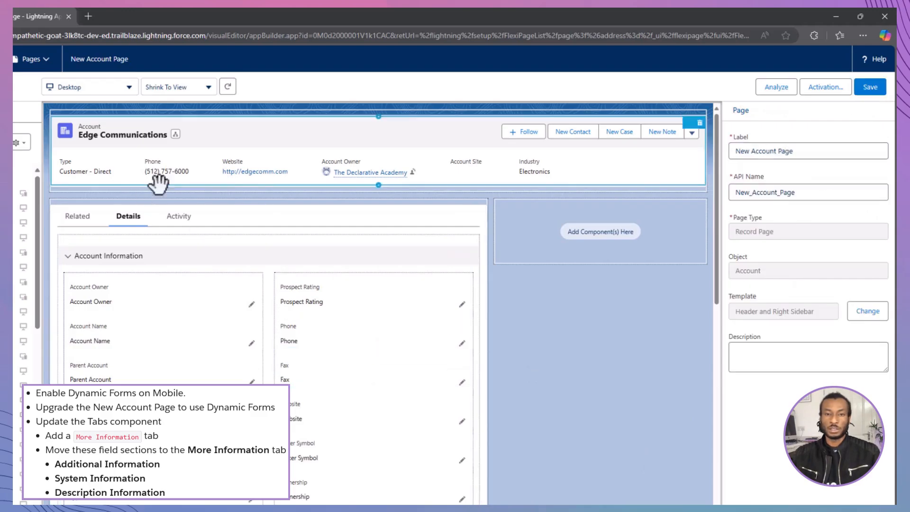
# Add a tab with the custom label More Information to the Tabs component, placing Details first and the added tab directly after it
pyautogui.click(229, 217)
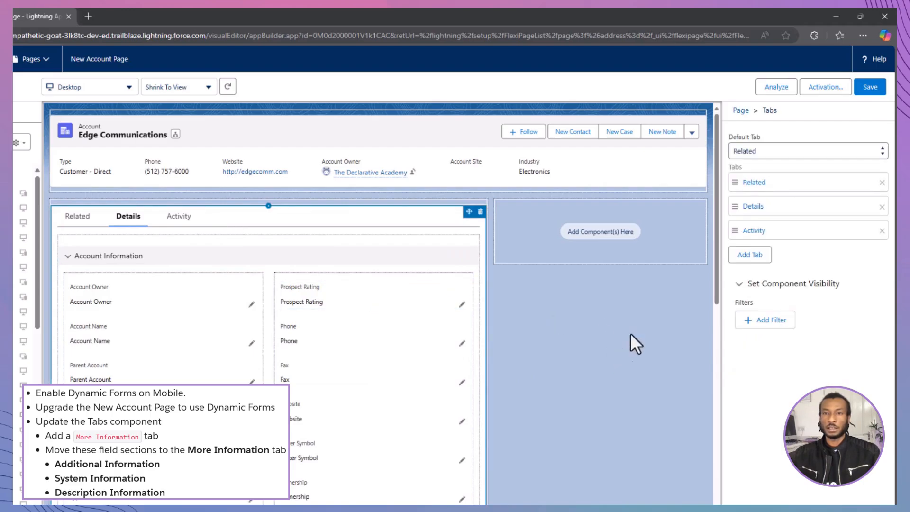
pyautogui.click(754, 256)
pyautogui.click(757, 256)
pyautogui.click(706, 269)
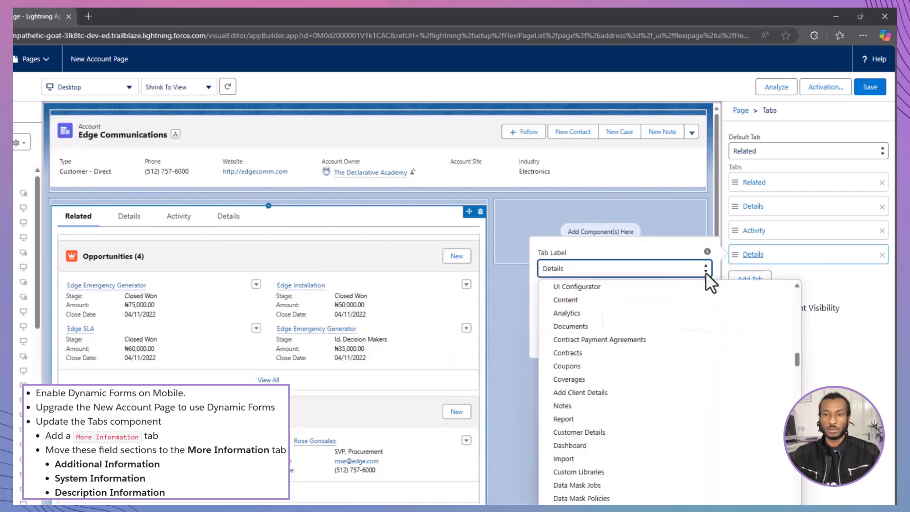
pyautogui.scroll(10, 759, 364)
pyautogui.click(761, 288)
pyautogui.click(669, 298)
pyautogui.write('M')
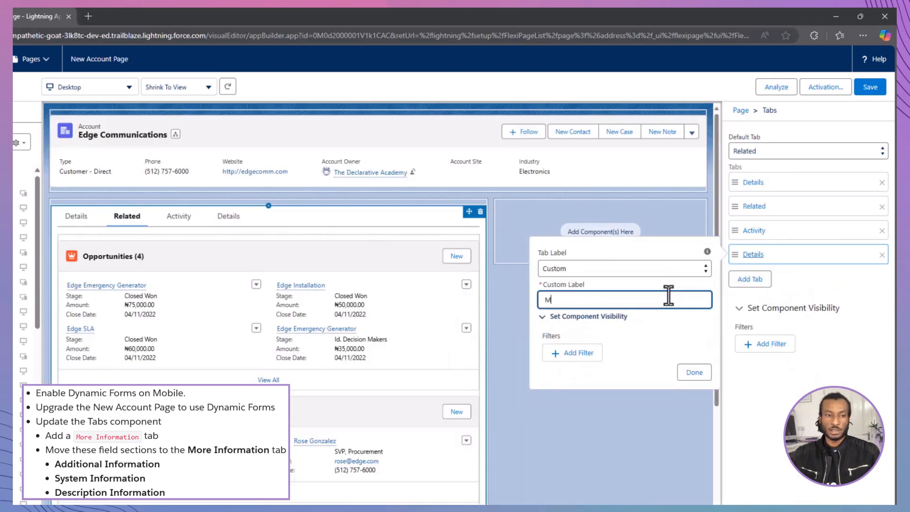
pyautogui.write('ore Information')
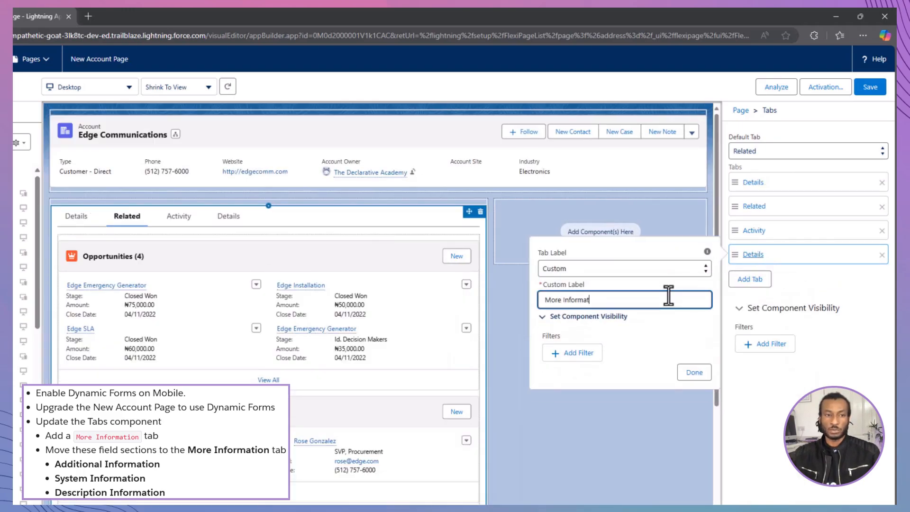
pyautogui.click(694, 373)
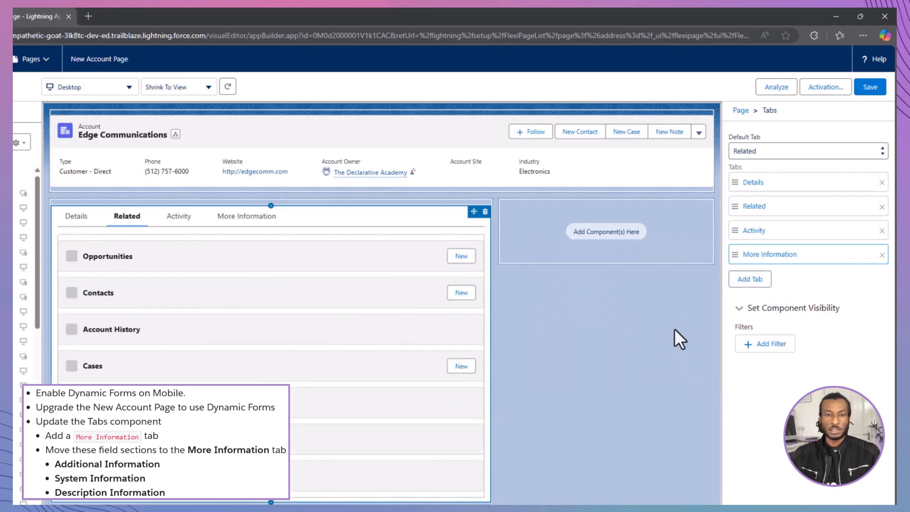
pyautogui.moveTo(736, 254); pyautogui.dragTo(727, 208)
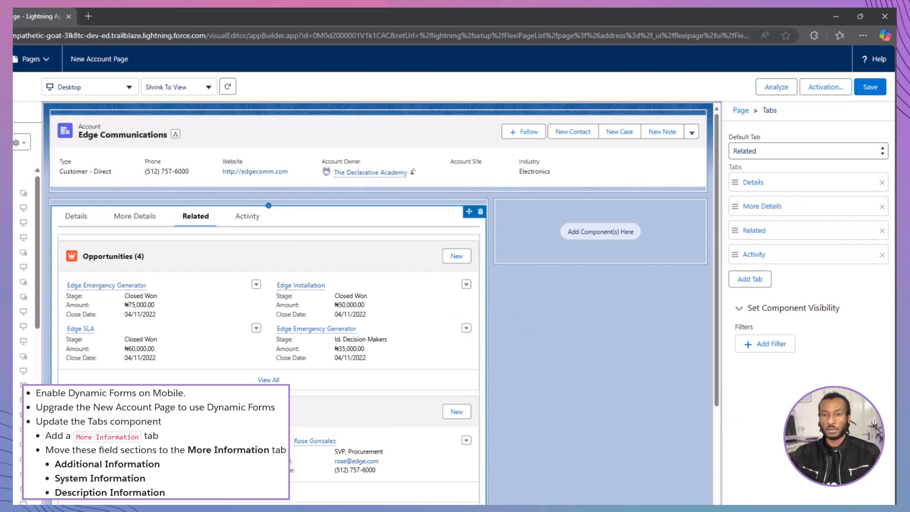
# Collapse the Account Information and Address Information sections and move the Additional Information section to the More Details tab
pyautogui.click(78, 217)
pyautogui.click(72, 259)
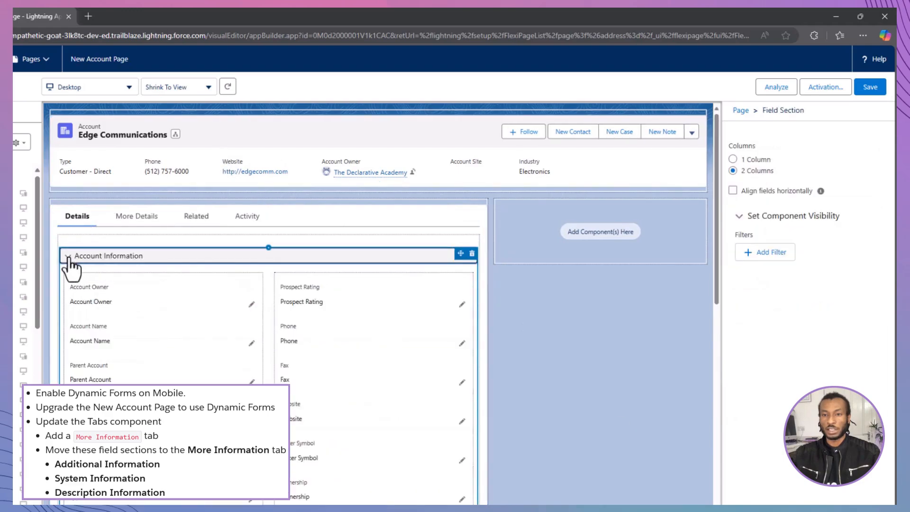
pyautogui.click(69, 257)
pyautogui.click(69, 282)
pyautogui.click(70, 282)
pyautogui.click(70, 309)
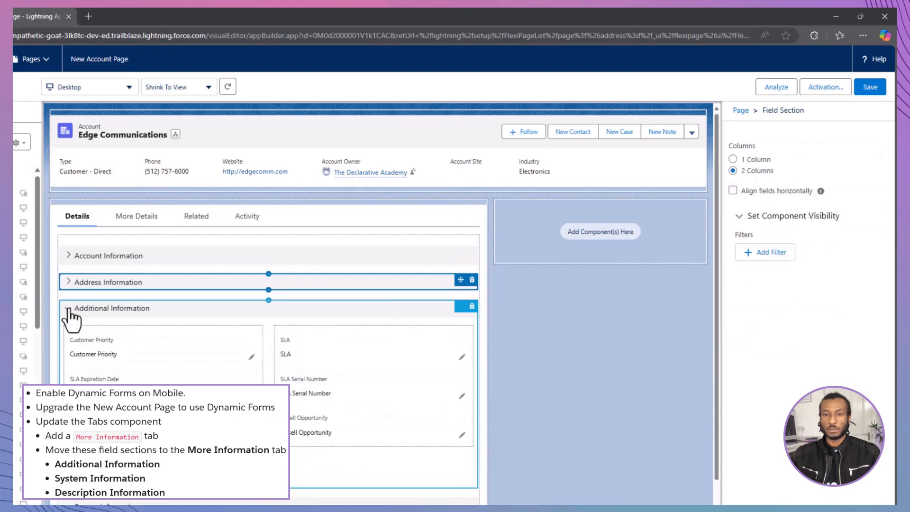
pyautogui.click(69, 310)
pyautogui.moveTo(461, 306); pyautogui.dragTo(149, 256)
# Move the System Information section from the Details tab to the More Details tab, below Additional Information
pyautogui.click(80, 218)
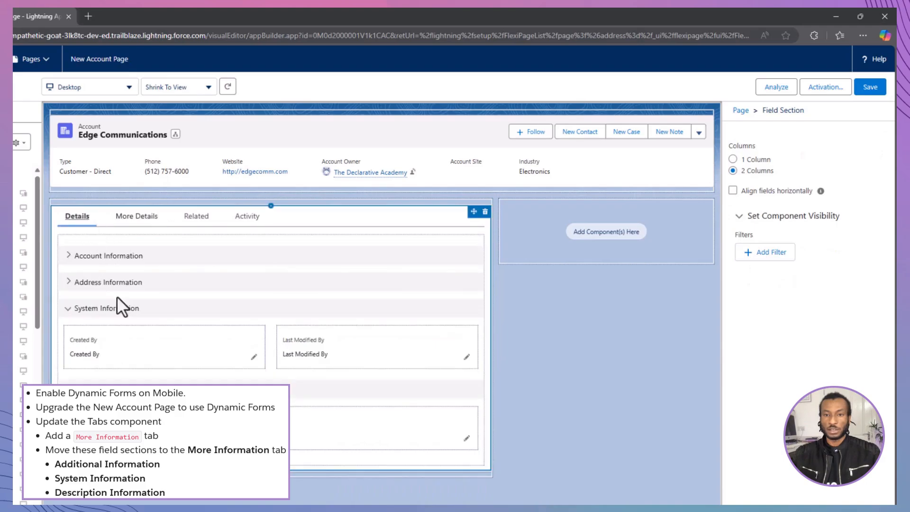
pyautogui.click(136, 328)
pyautogui.click(69, 309)
pyautogui.moveTo(461, 307); pyautogui.dragTo(152, 327)
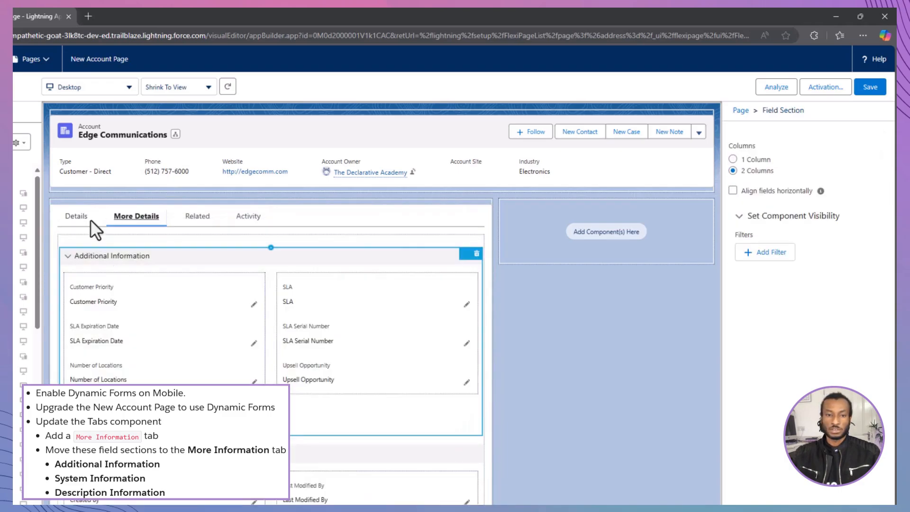
# Move the Description Information section from the Details tab to the More Details tab
pyautogui.click(84, 219)
pyautogui.click(77, 320)
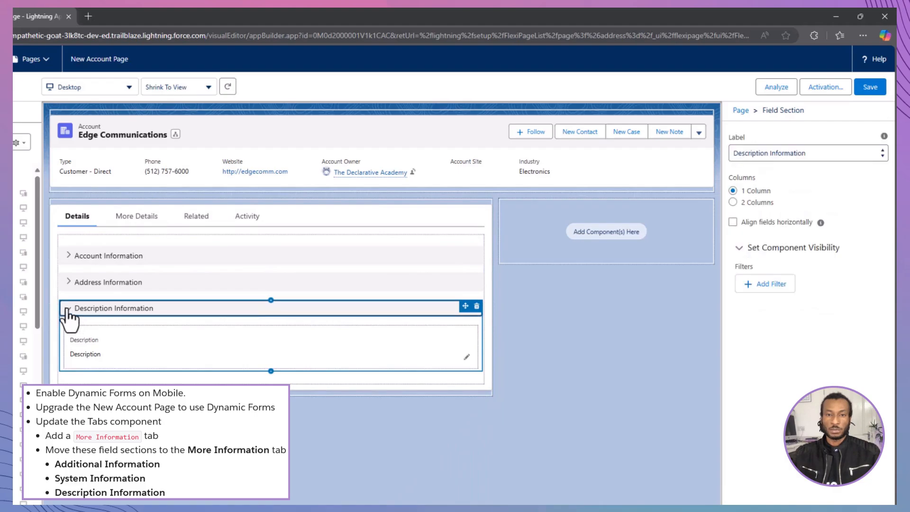
pyautogui.click(68, 309)
pyautogui.moveTo(465, 306); pyautogui.dragTo(142, 285)
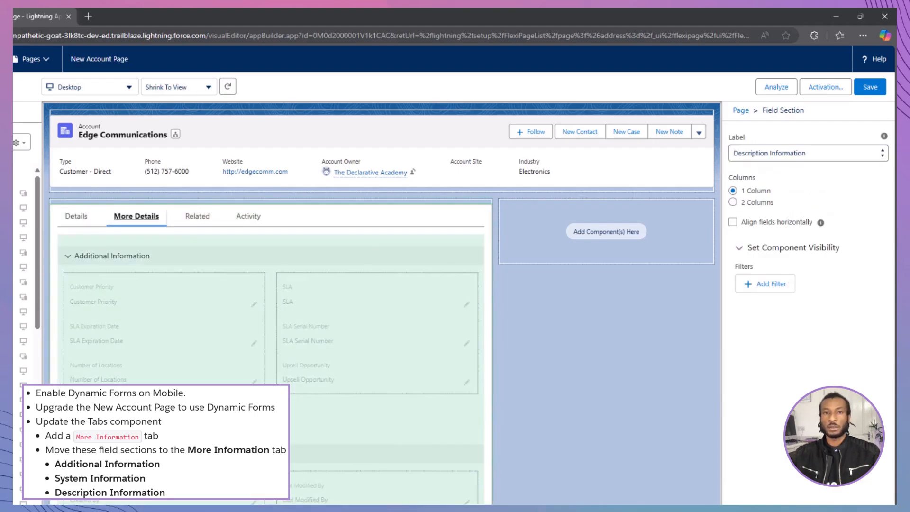
pyautogui.moveTo(190, 422); pyautogui.dragTo(204, 436)
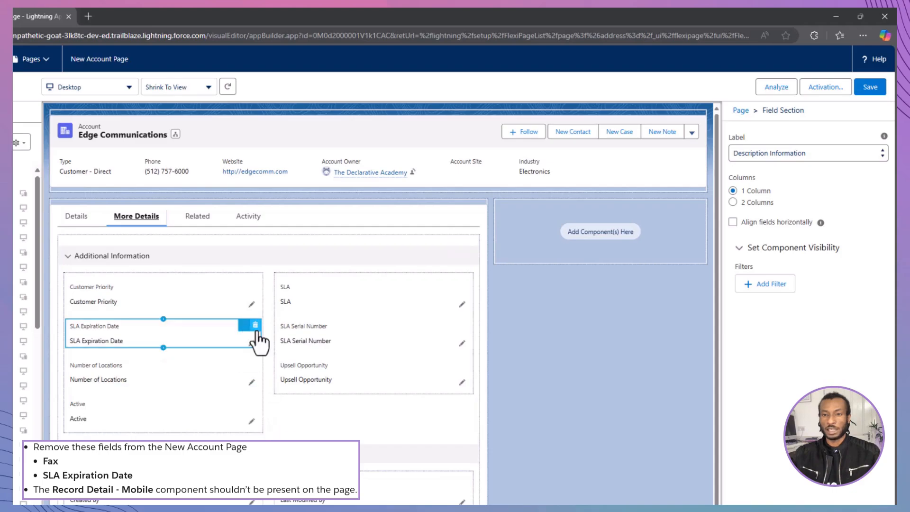
# Remove the SLA Expiration Date field from the More Details tab and the Fax field from the Account Information section of the Details tab
pyautogui.click(258, 332)
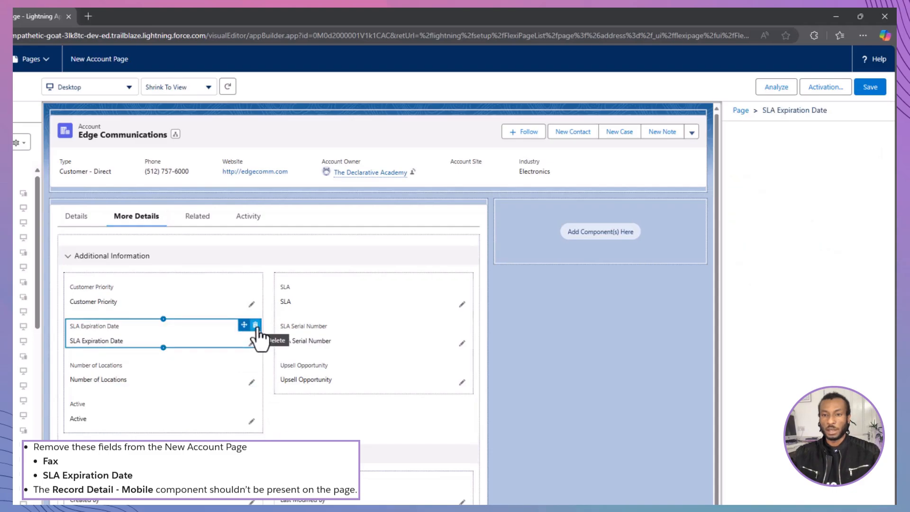
pyautogui.click(255, 326)
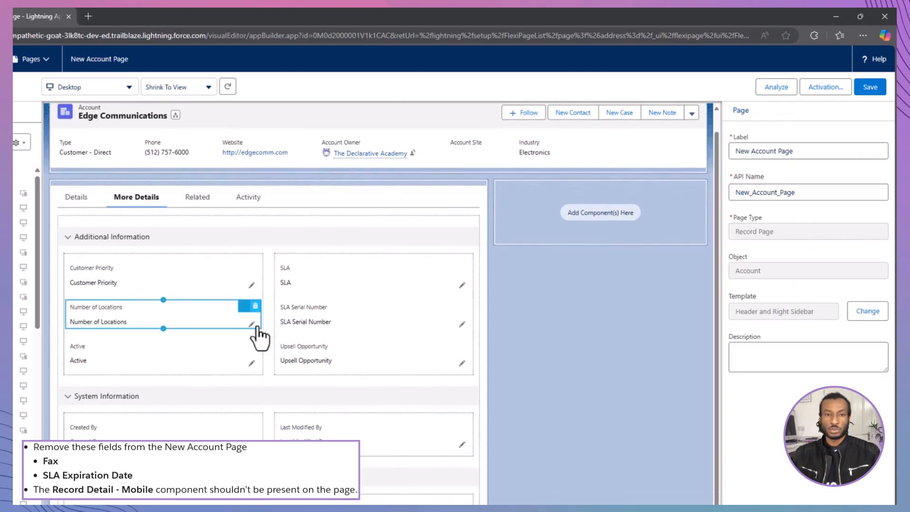
pyautogui.click(86, 223)
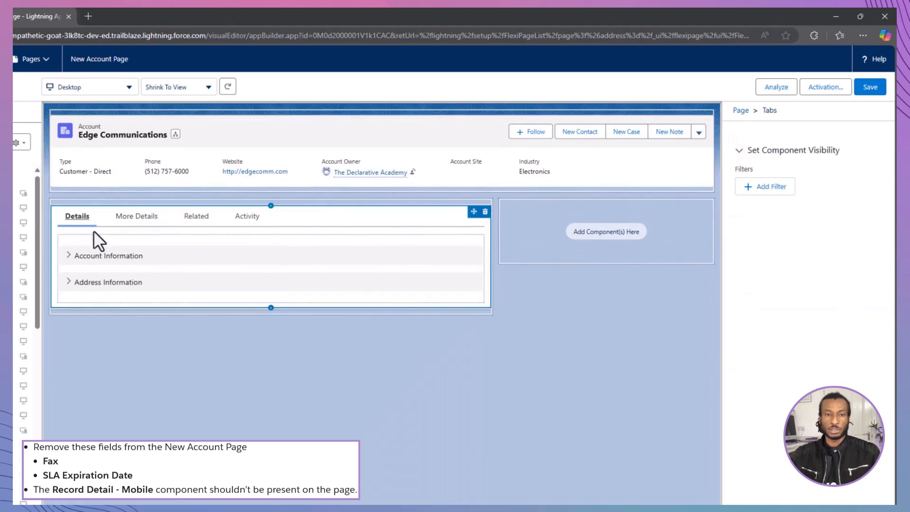
pyautogui.click(71, 256)
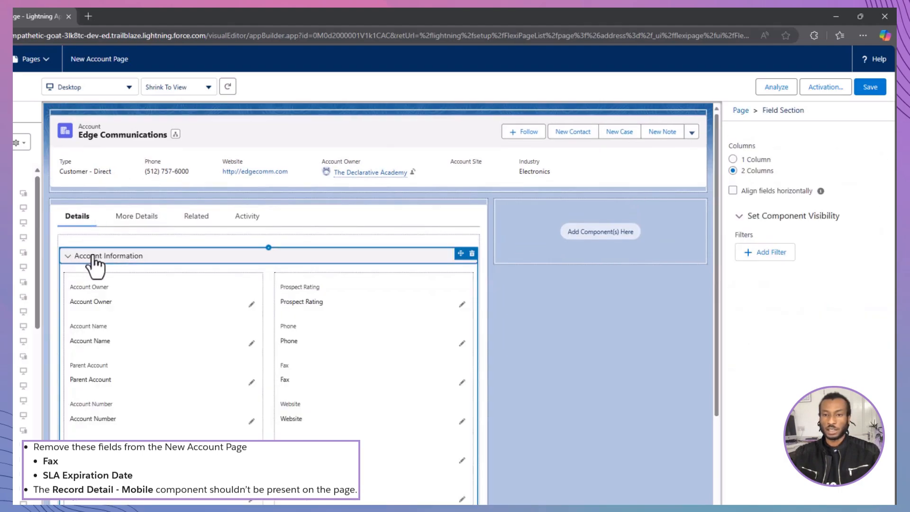
pyautogui.click(465, 364)
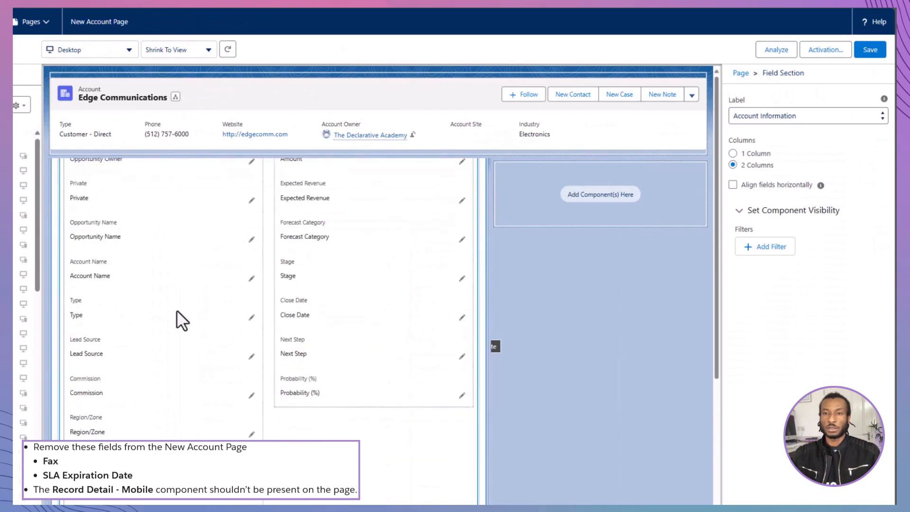
# Delete the Record Detail - Mobile component from the New Account Page and save the page
pyautogui.scroll(-5, 177, 309)
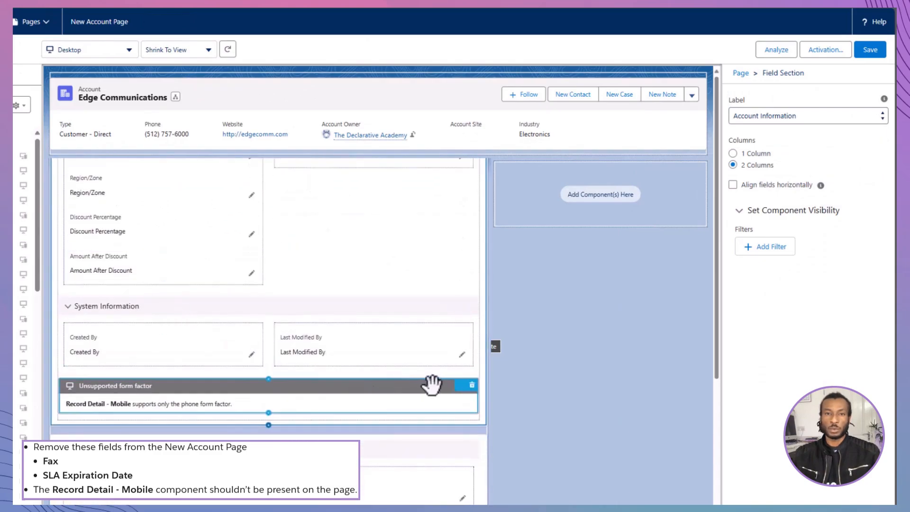
pyautogui.click(472, 385)
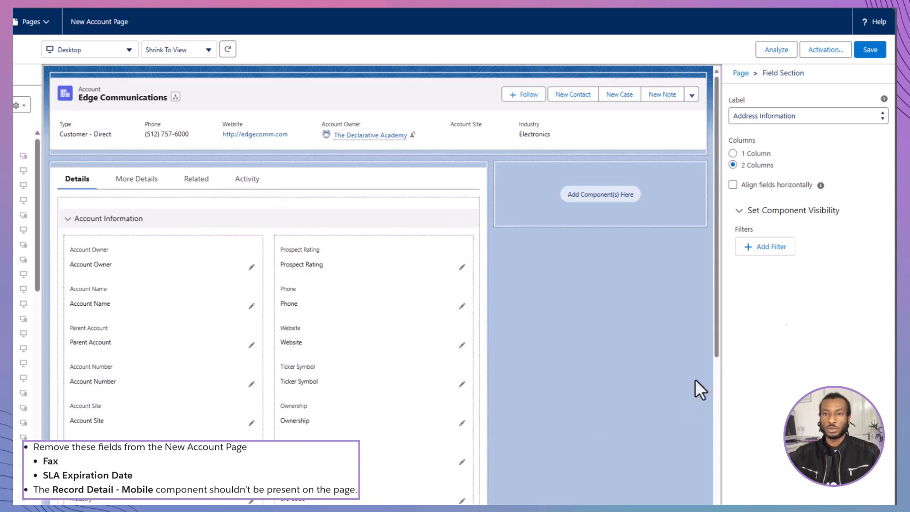
pyautogui.click(870, 53)
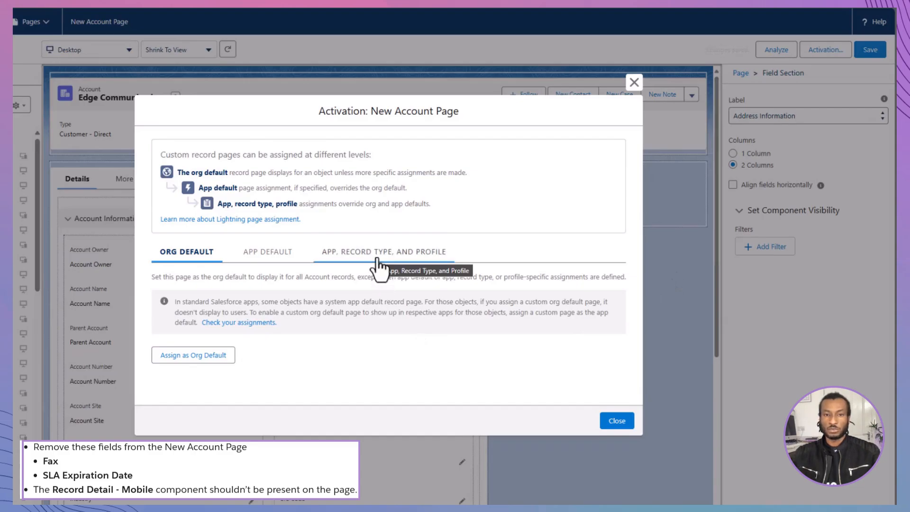
# Assign the New Account Page as the org default for the Desktop and phone form factors and save the assignment
pyautogui.click(210, 355)
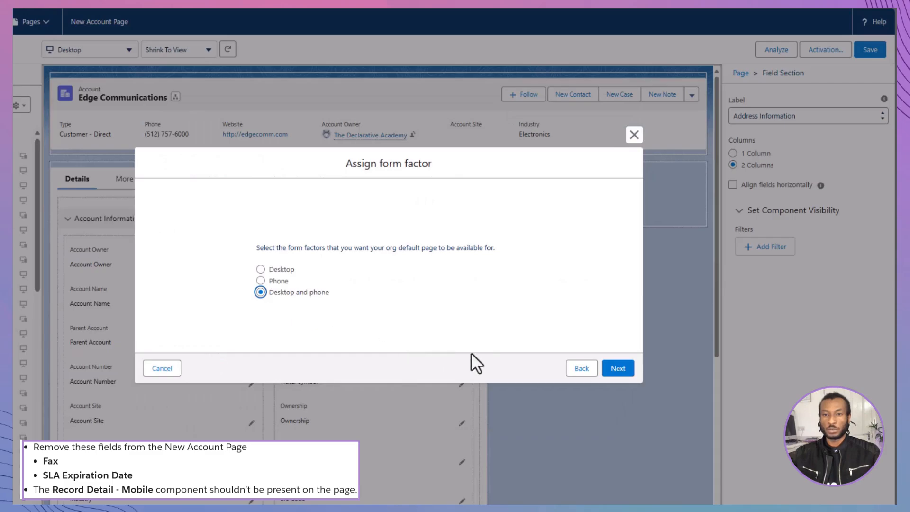
pyautogui.click(618, 368)
pyautogui.click(619, 345)
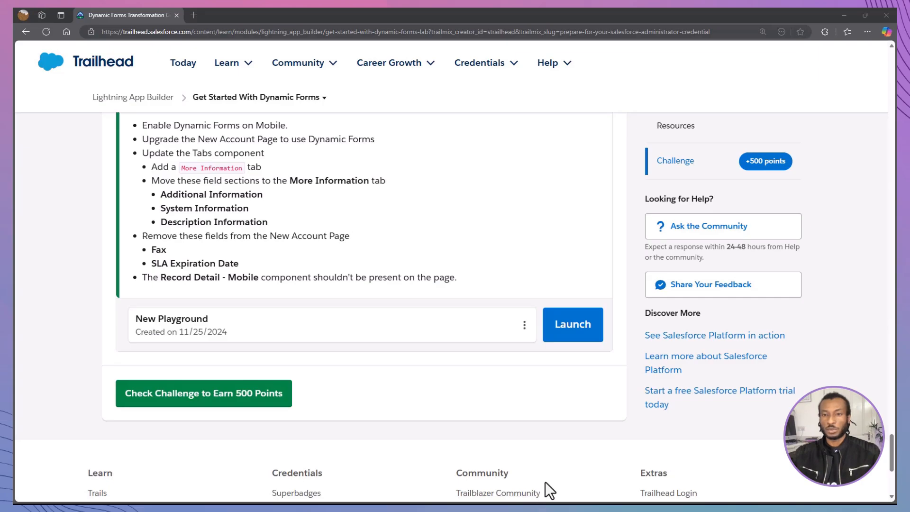
# Switch to the Trailhead Get Started With Dynamic Forms unit and submit its challenge for checking
pyautogui.click(281, 398)
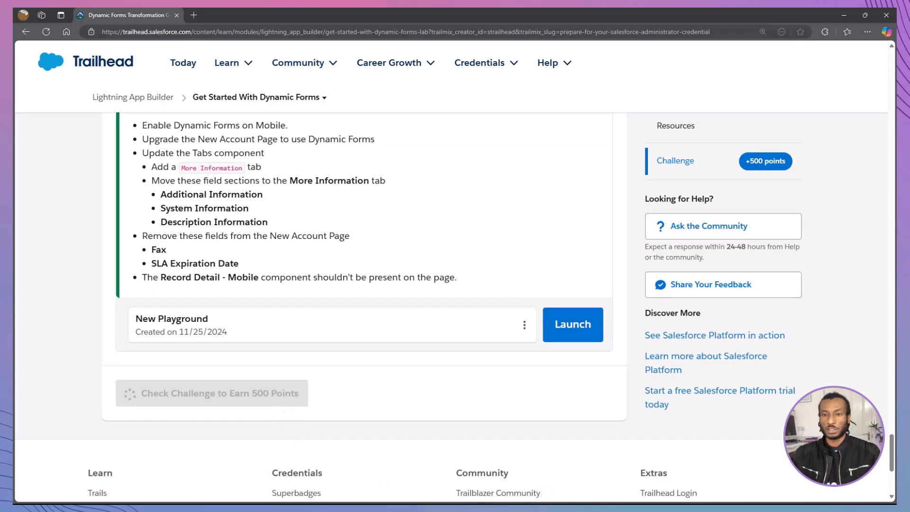